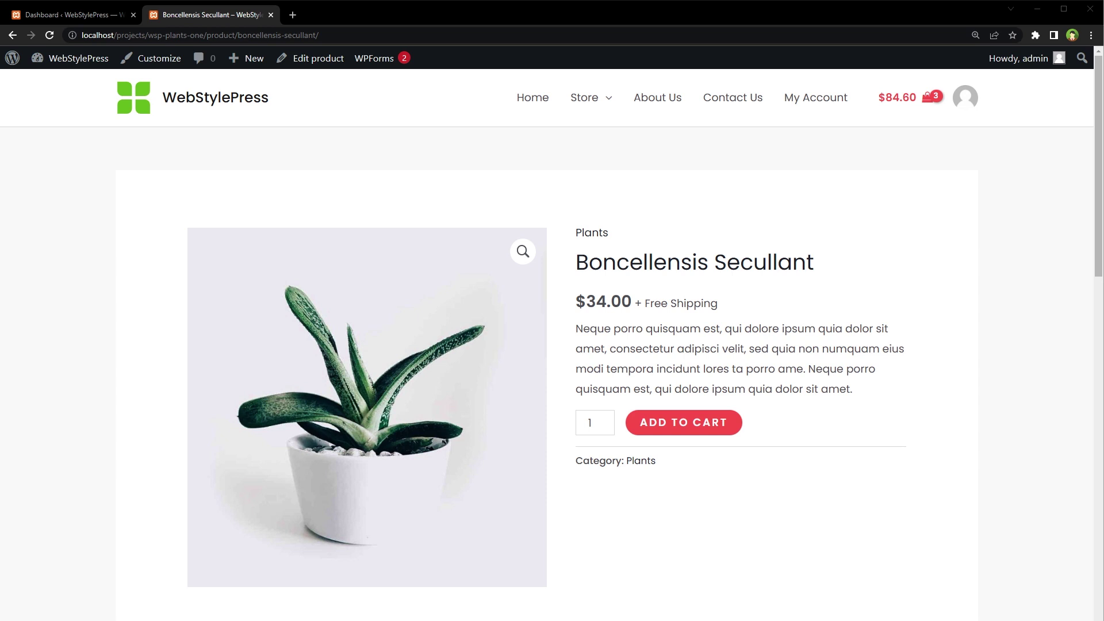
Install and activate ThemeHigh's 'Extra product options For WooCommerce' plugin from Add New Plugins
{"action": "left_click", "coordinate": [45, 17]}
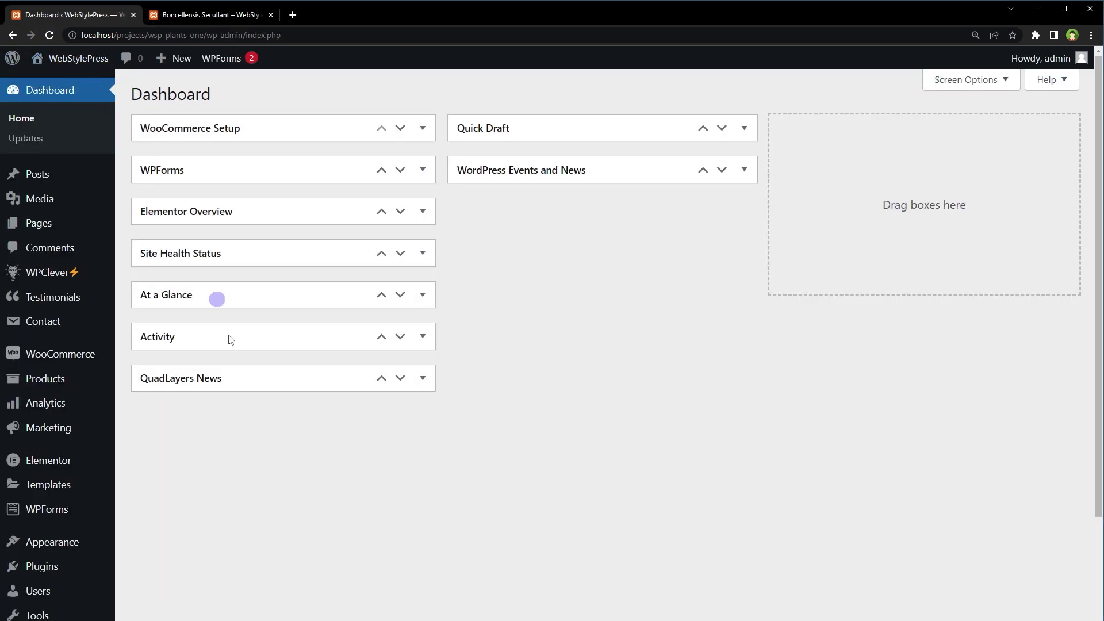
{"action": "scroll", "coordinate": [289, 477], "scroll_direction": "down", "scroll_amount": 2}
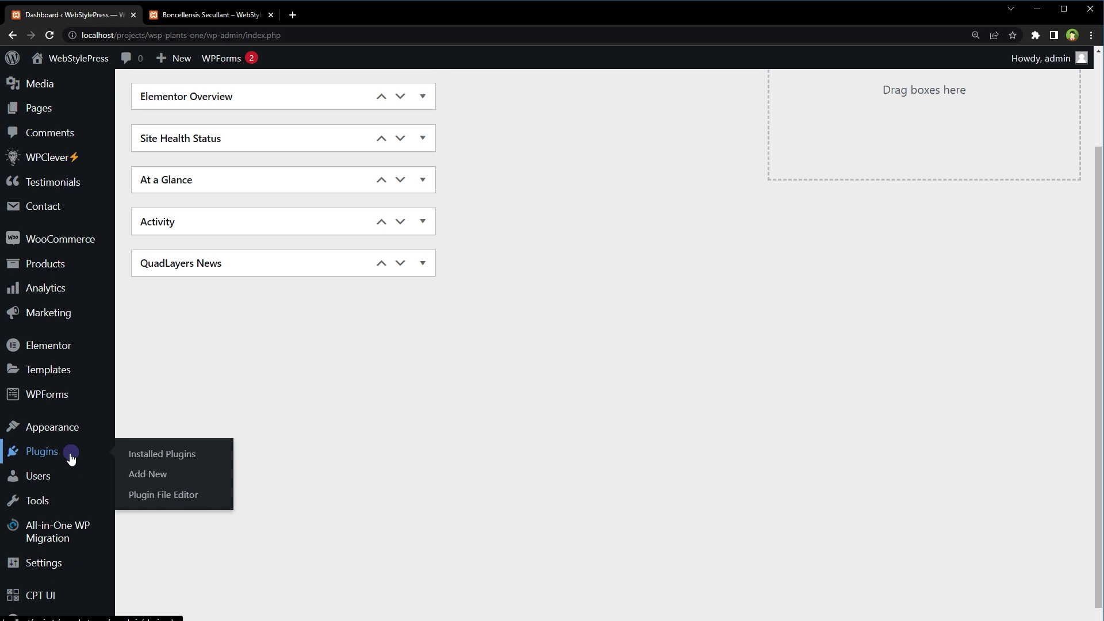
{"action": "left_click", "coordinate": [143, 475]}
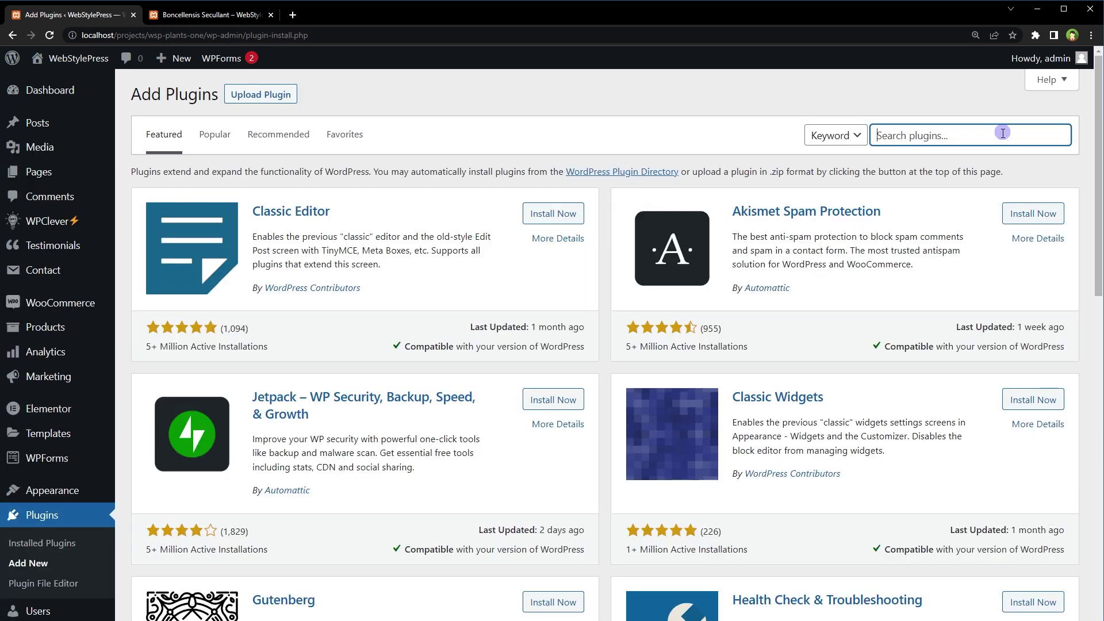
{"action": "left_click", "coordinate": [998, 135]}
{"action": "type", "text": "Extra product options For WooCommerce"}
{"action": "triple_click", "coordinate": [1013, 137]}
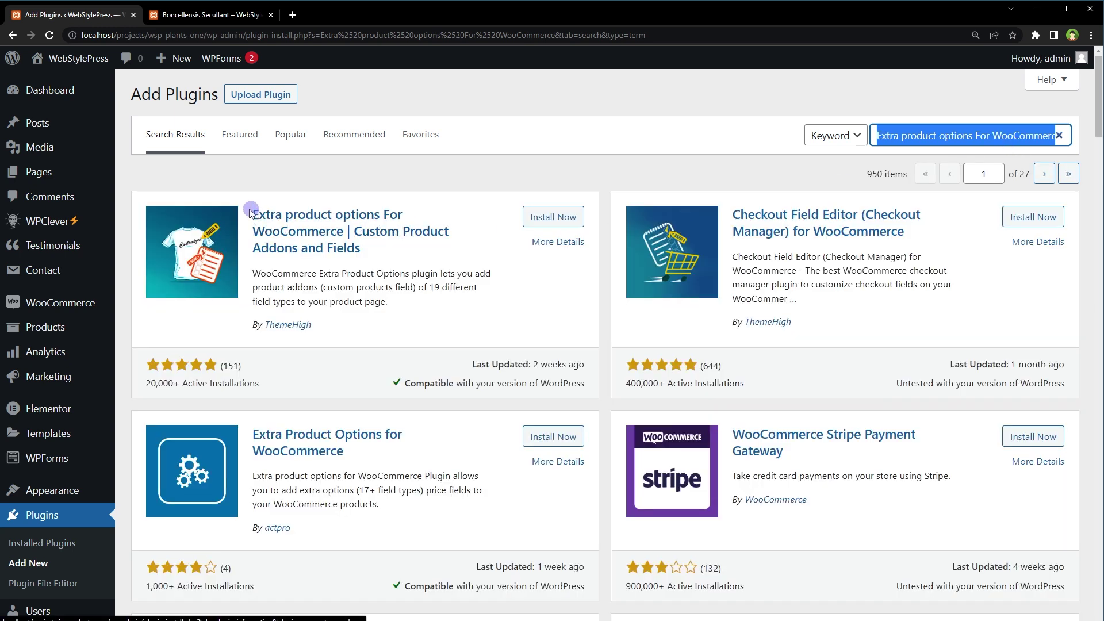
{"action": "left_click_drag", "start_coordinate": [253, 216], "coordinate": [373, 250]}
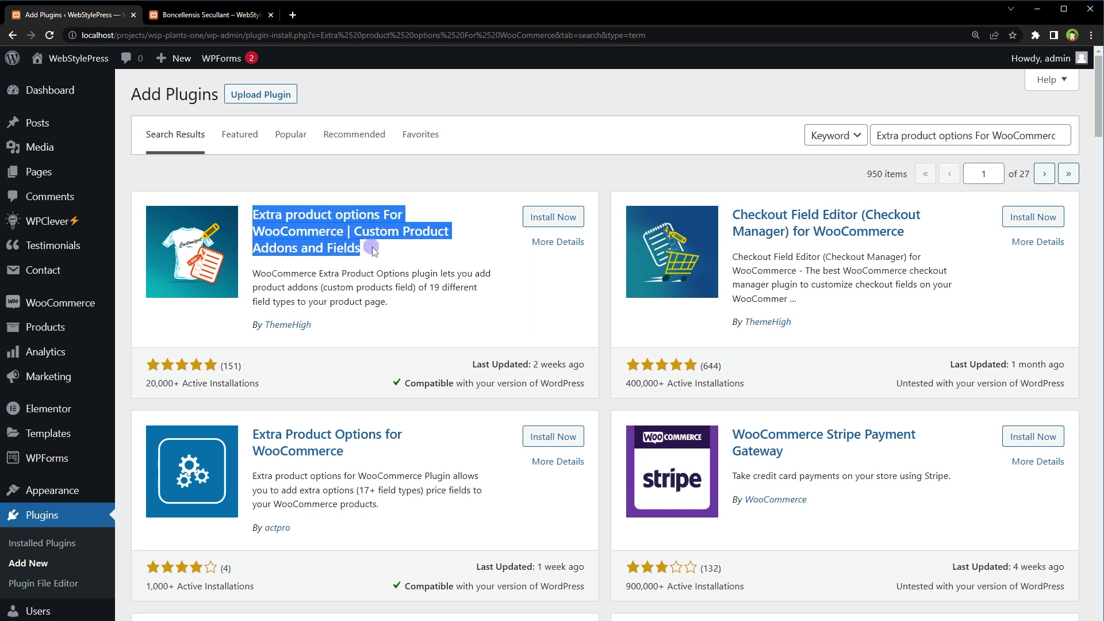
{"action": "left_click", "coordinate": [542, 219]}
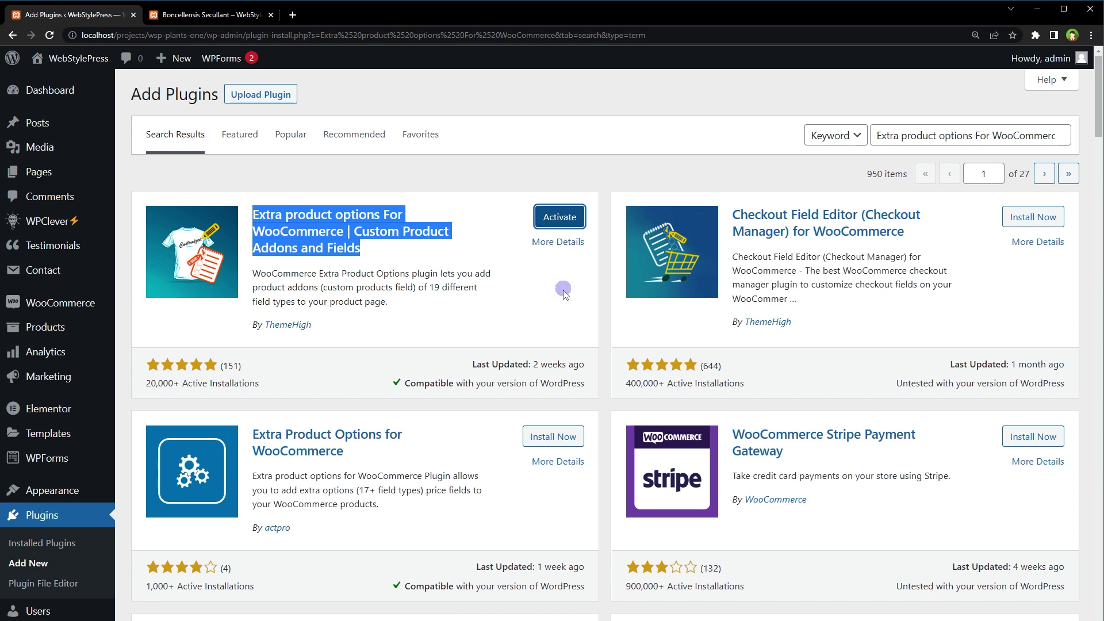
{"action": "left_click", "coordinate": [560, 218]}
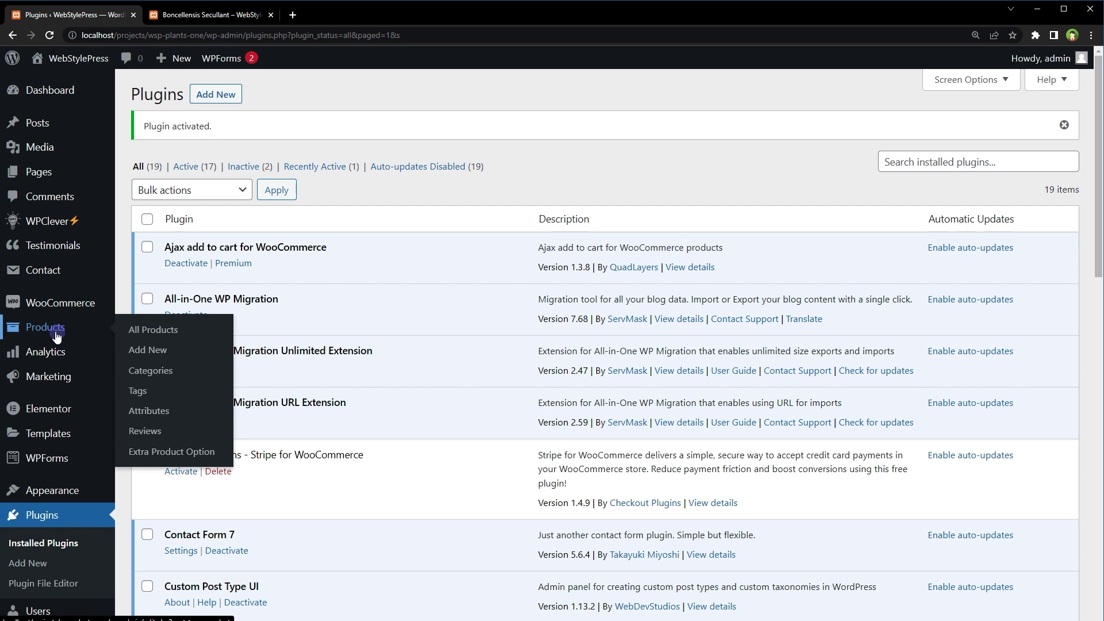
Enable 'Allow posting extra options as url parameters' in the plugin's Advanced Settings and save
{"action": "left_click", "coordinate": [196, 453]}
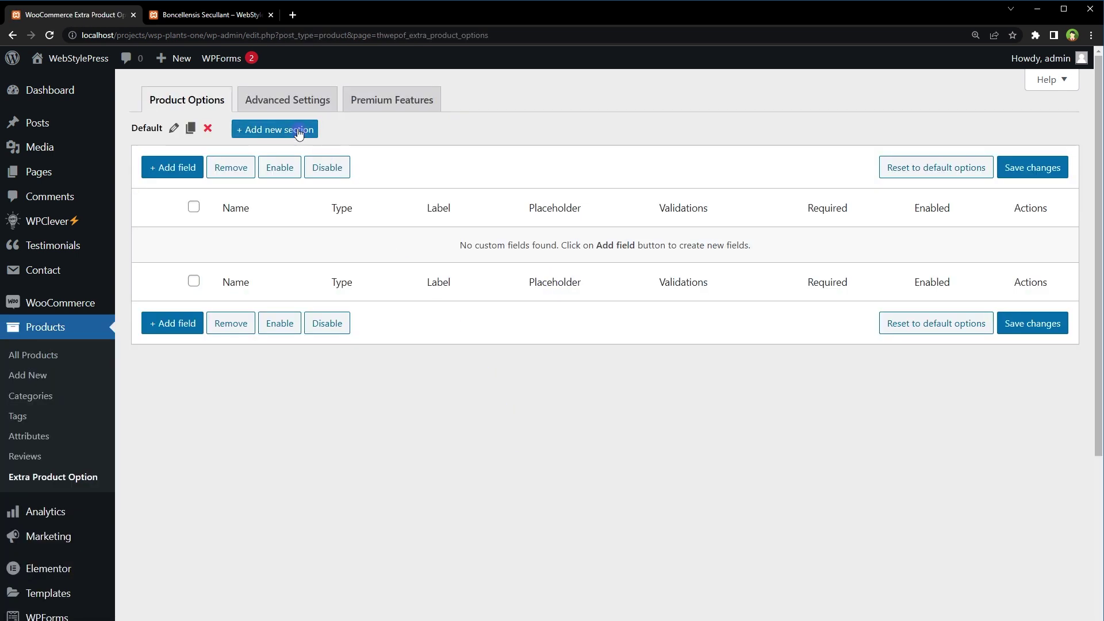
{"action": "left_click", "coordinate": [289, 108]}
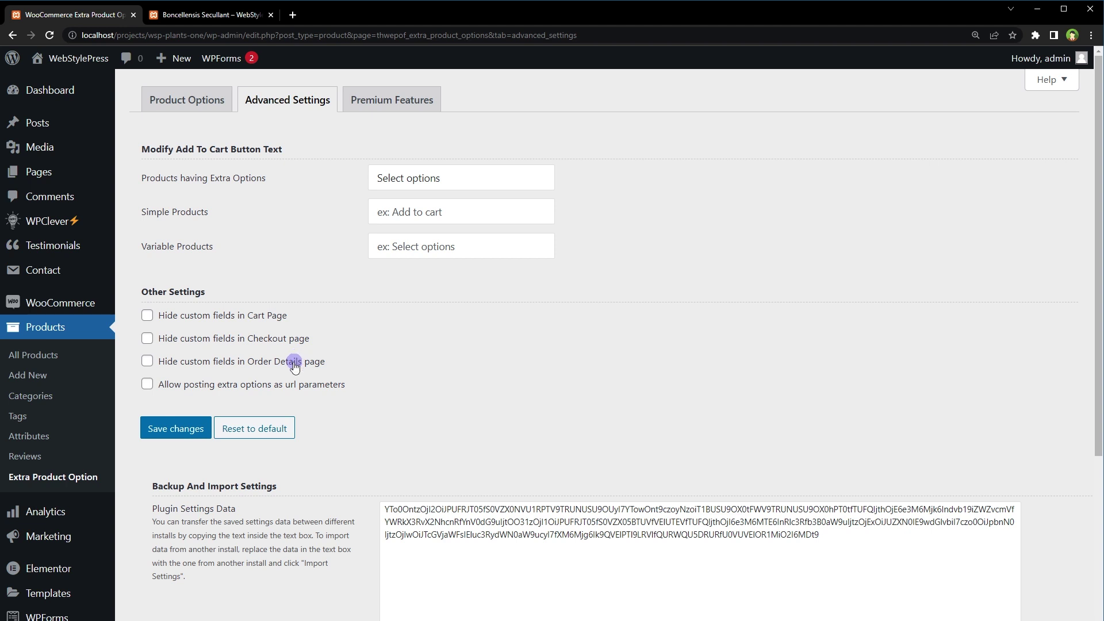
{"action": "left_click", "coordinate": [148, 387]}
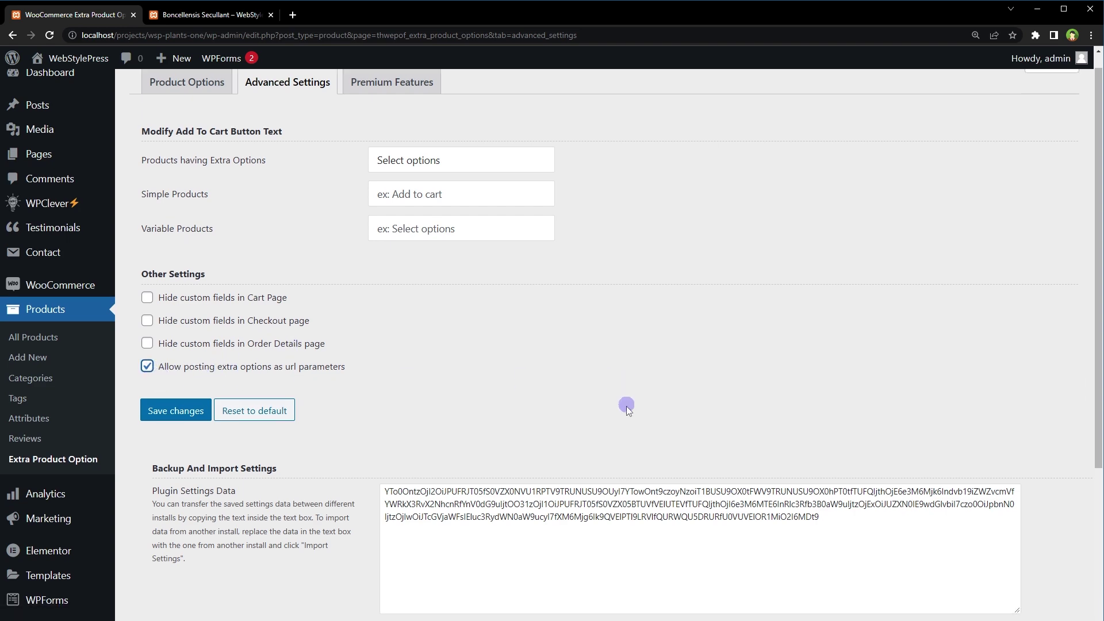
{"action": "scroll", "coordinate": [623, 407], "scroll_direction": "down", "scroll_amount": 3}
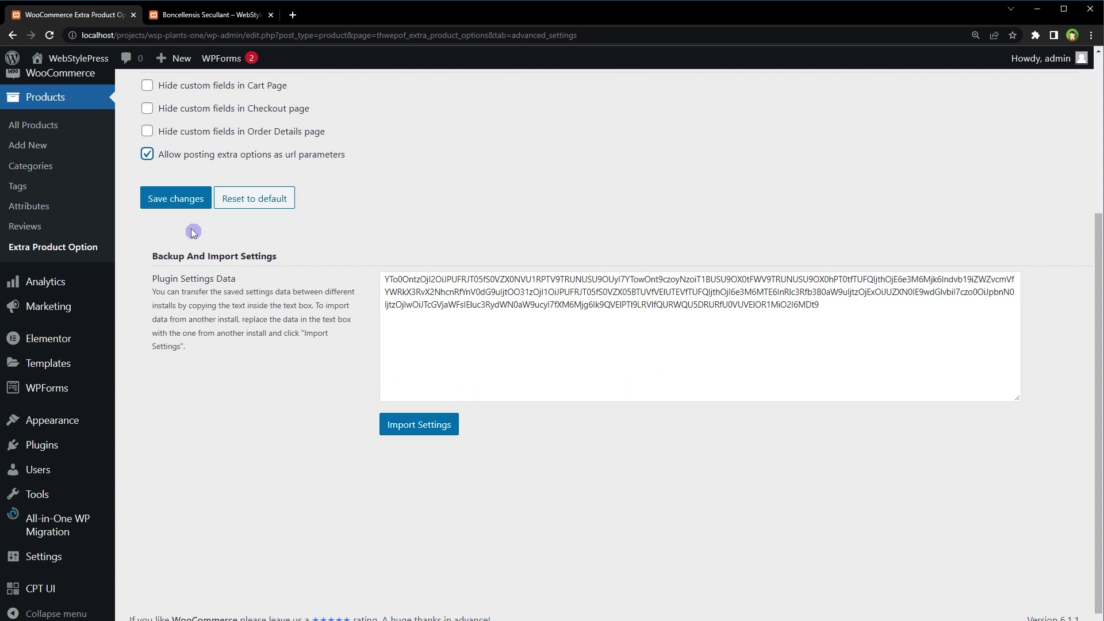
{"action": "left_click", "coordinate": [177, 199]}
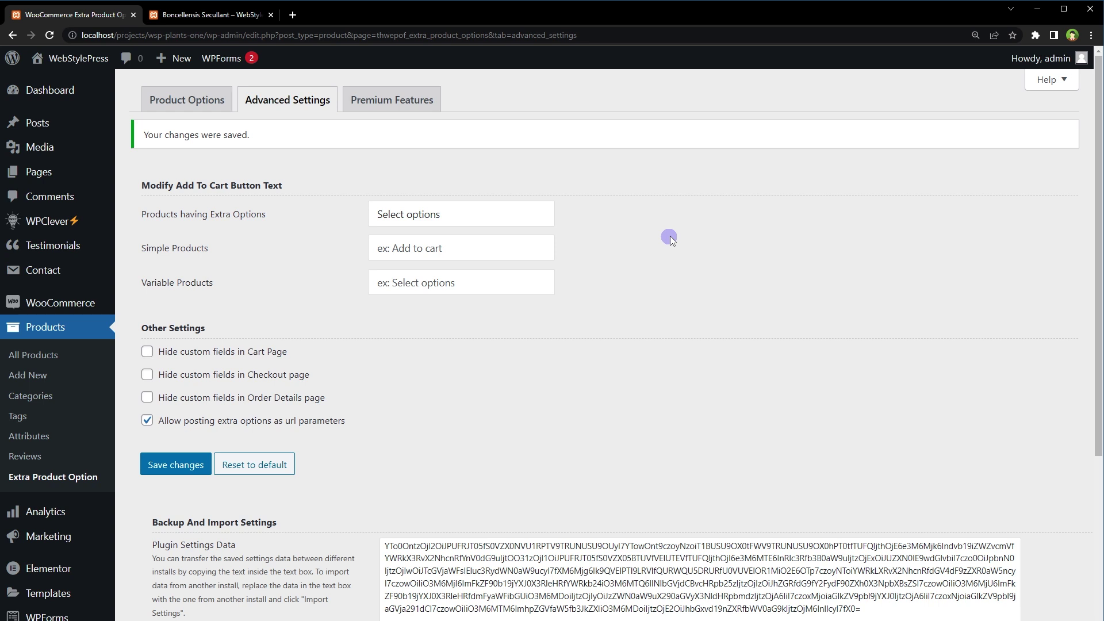
{"action": "left_click", "coordinate": [190, 101]}
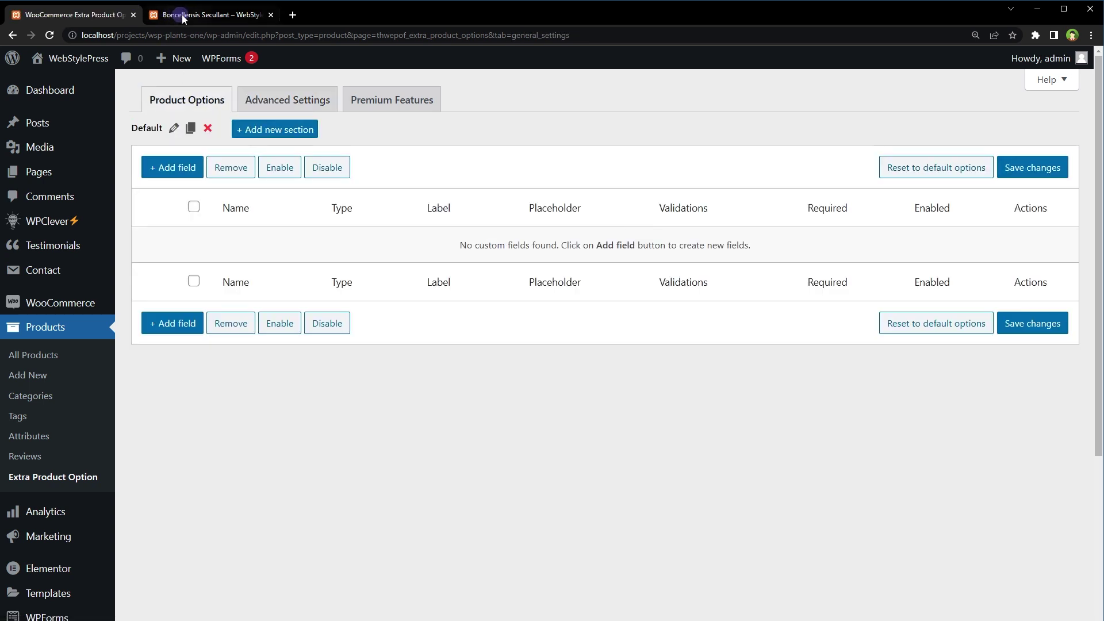
Glance at the Boncellensis Secullant product page, then return to the Extra Product Options admin
{"action": "left_click", "coordinate": [185, 15]}
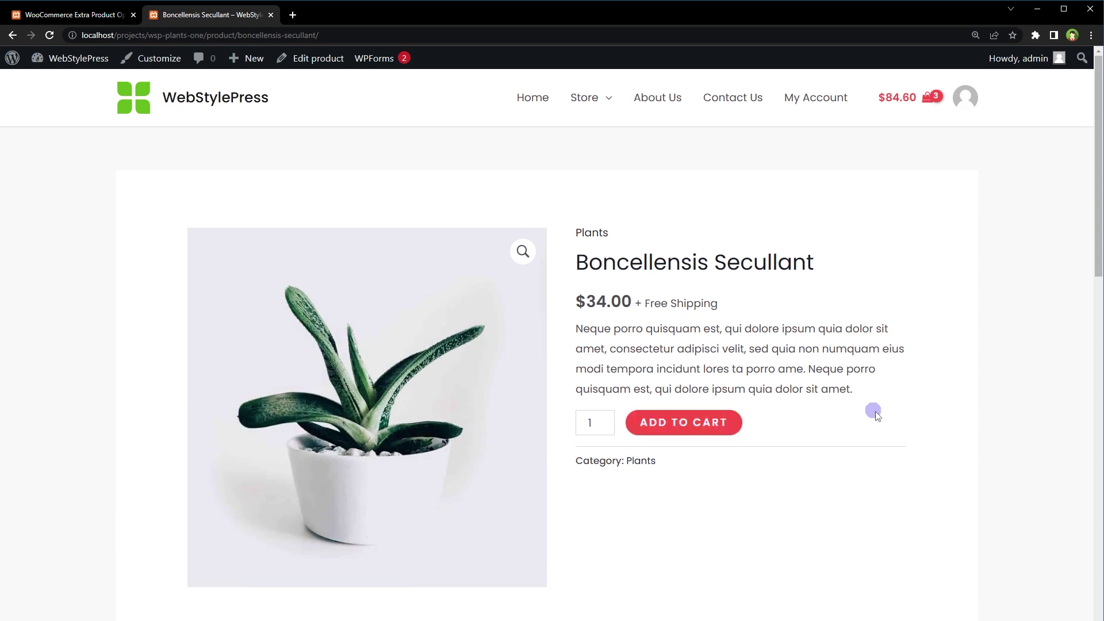
{"action": "left_click", "coordinate": [76, 17]}
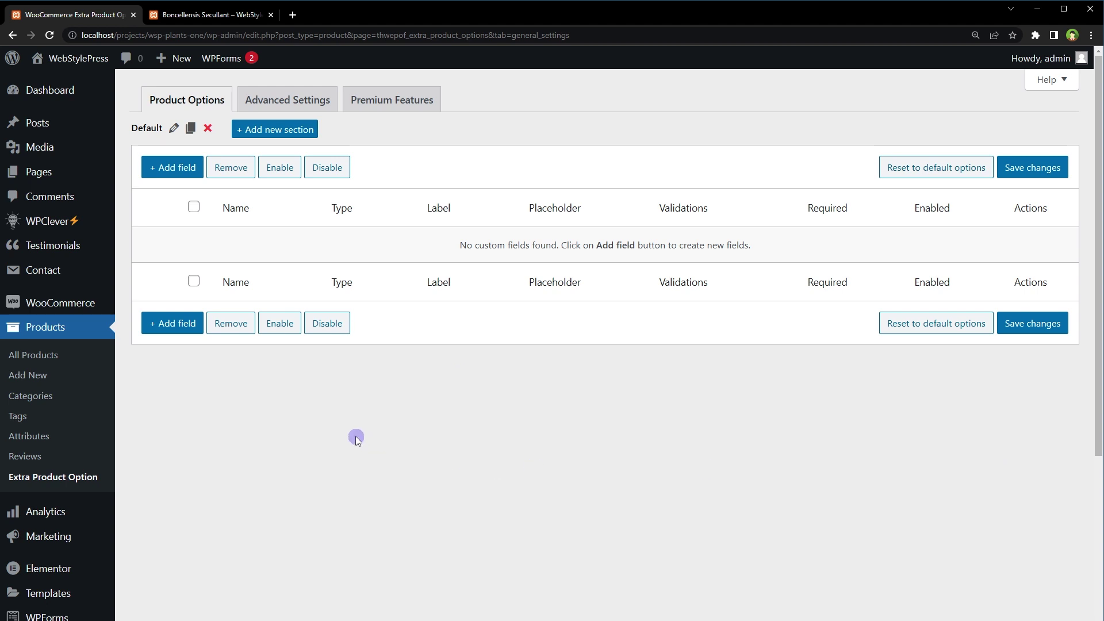
Start a new options section, entering its name and the title 'Extra Information'
{"action": "left_click", "coordinate": [262, 128]}
{"action": "left_click", "coordinate": [564, 219]}
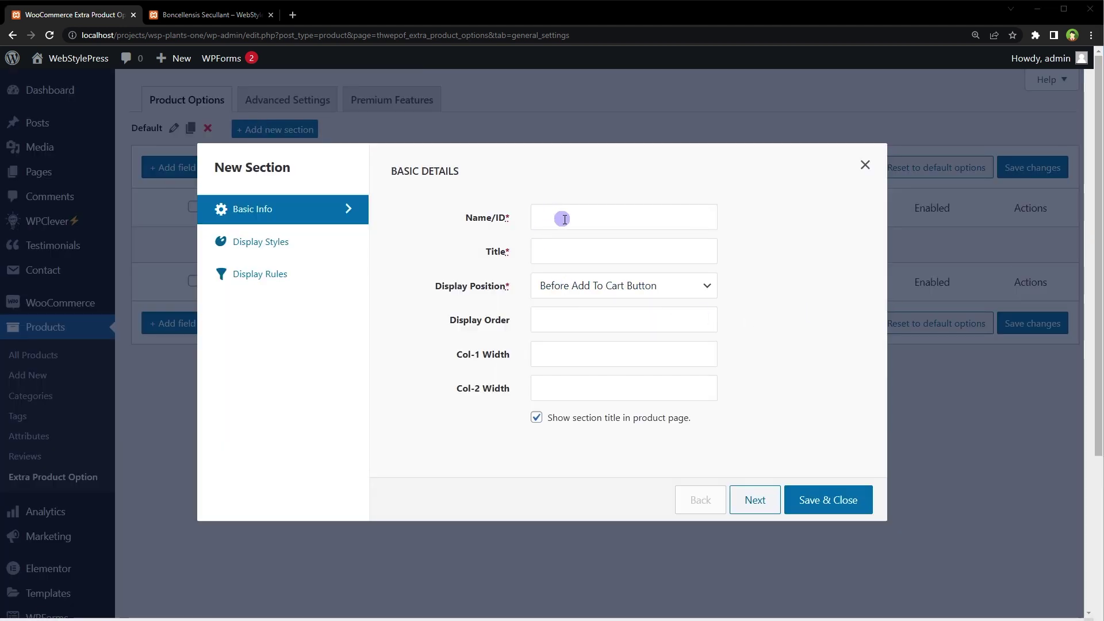
{"action": "type", "text": "extra_information"}
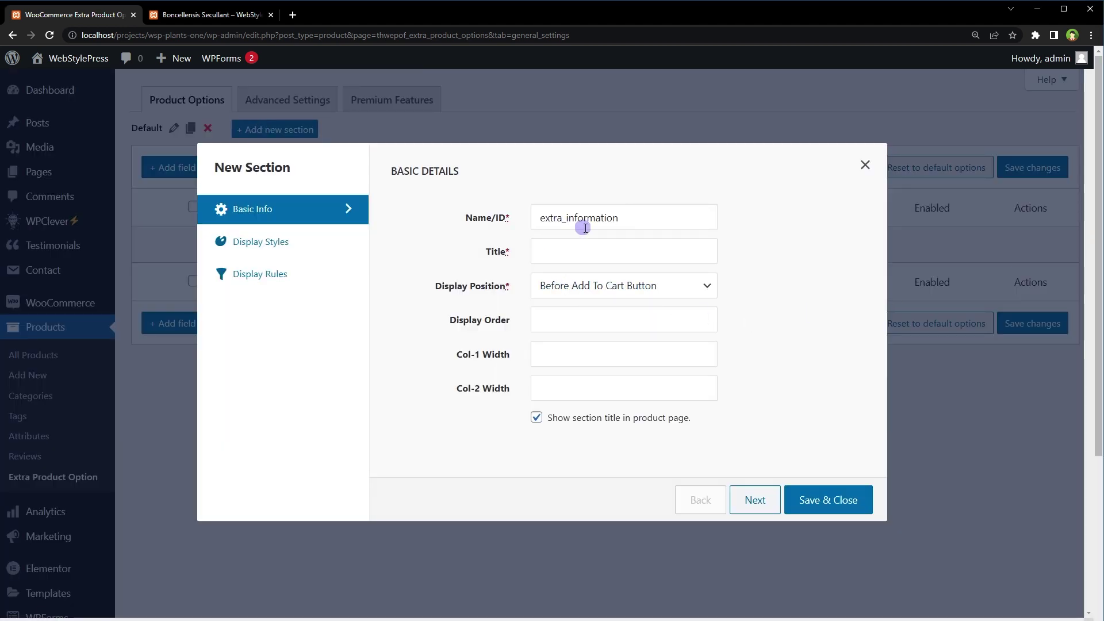
{"action": "left_click", "coordinate": [635, 247]}
{"action": "type", "text": "Extra Information"}
{"action": "left_click_drag", "start_coordinate": [630, 250], "coordinate": [483, 247]}
{"action": "left_click", "coordinate": [582, 434]}
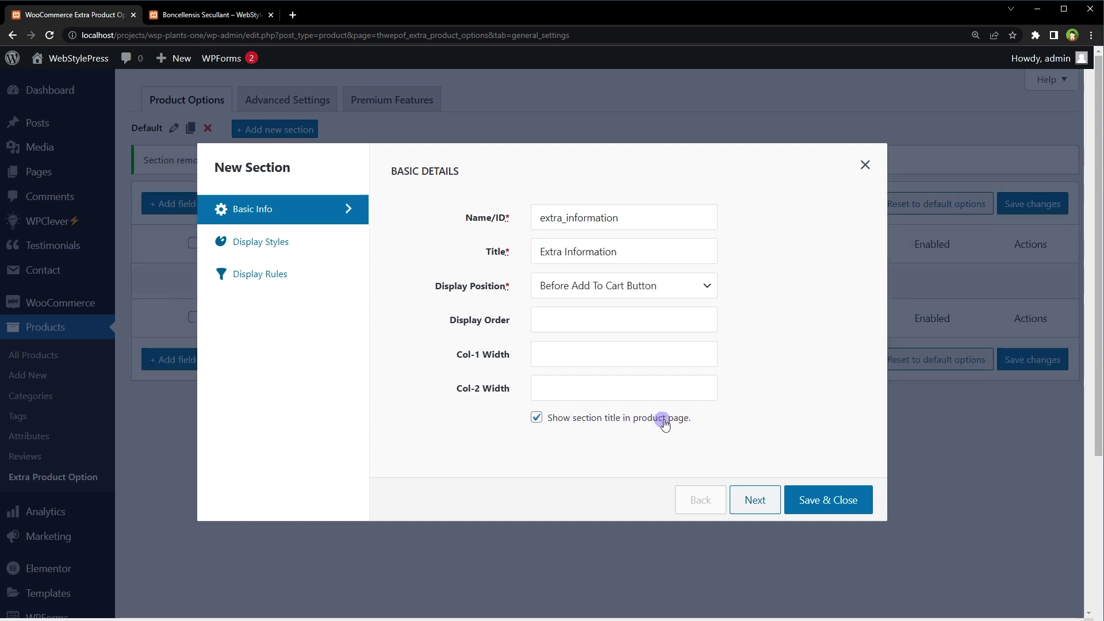
{"action": "left_click", "coordinate": [581, 422]}
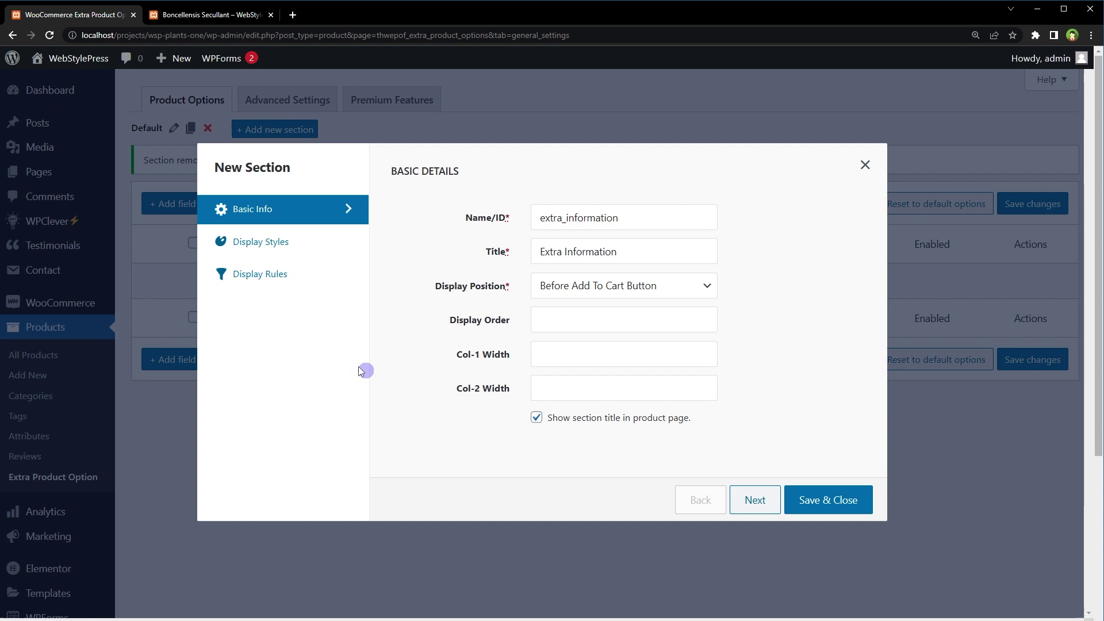
Limit the section to products in the Plants category, then save it
{"action": "left_click", "coordinate": [307, 276]}
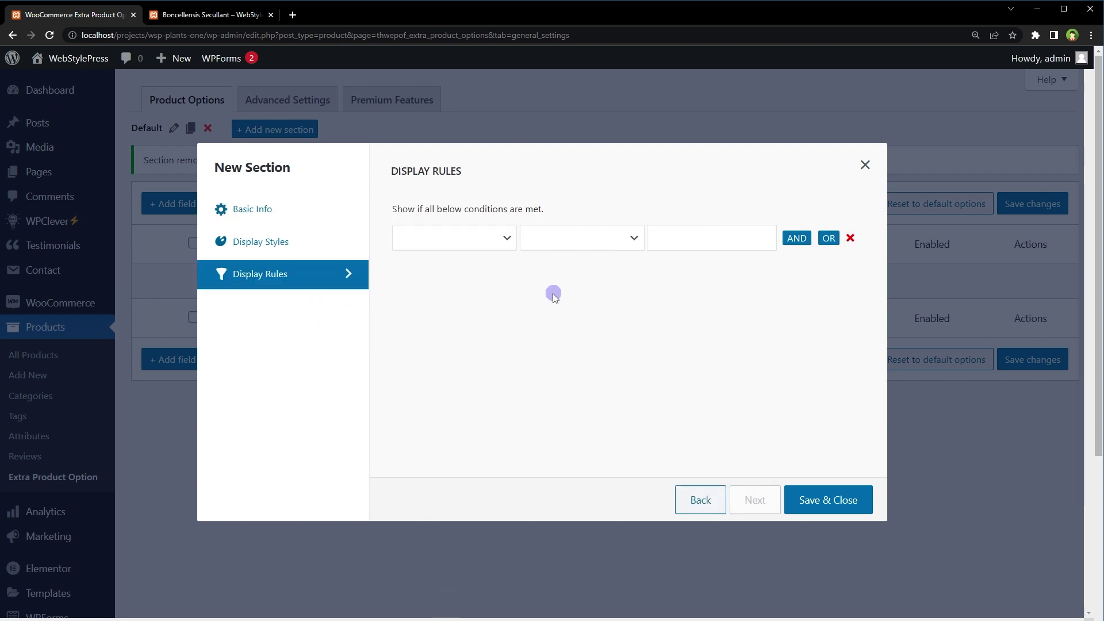
{"action": "left_click", "coordinate": [442, 238]}
{"action": "left_click", "coordinate": [451, 285]}
{"action": "left_click", "coordinate": [621, 238]}
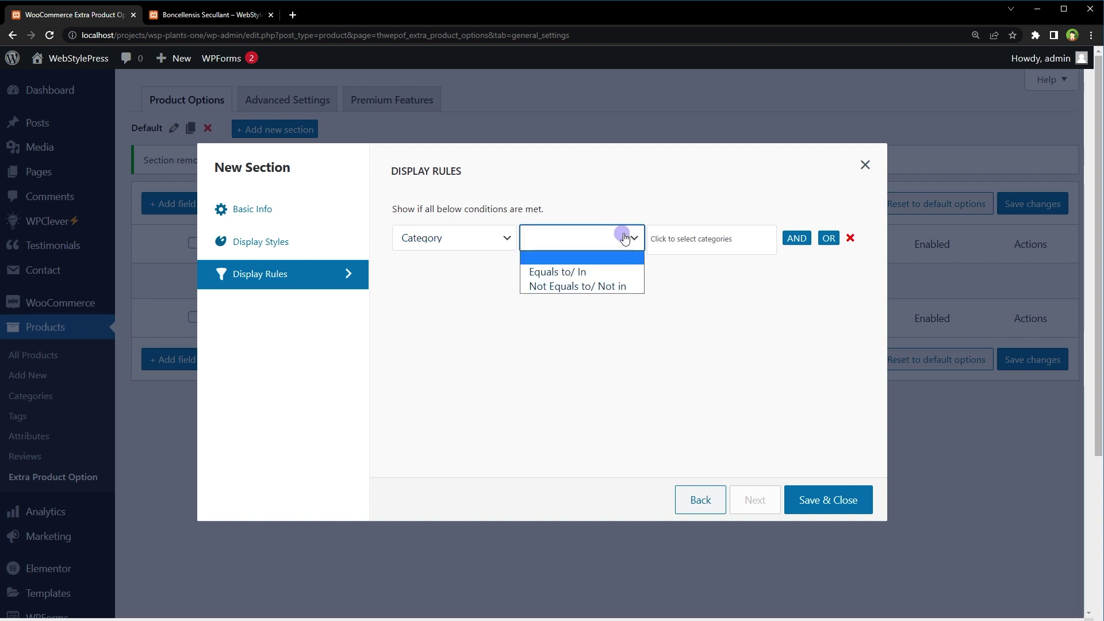
{"action": "left_click", "coordinate": [594, 271]}
{"action": "left_click", "coordinate": [674, 242]}
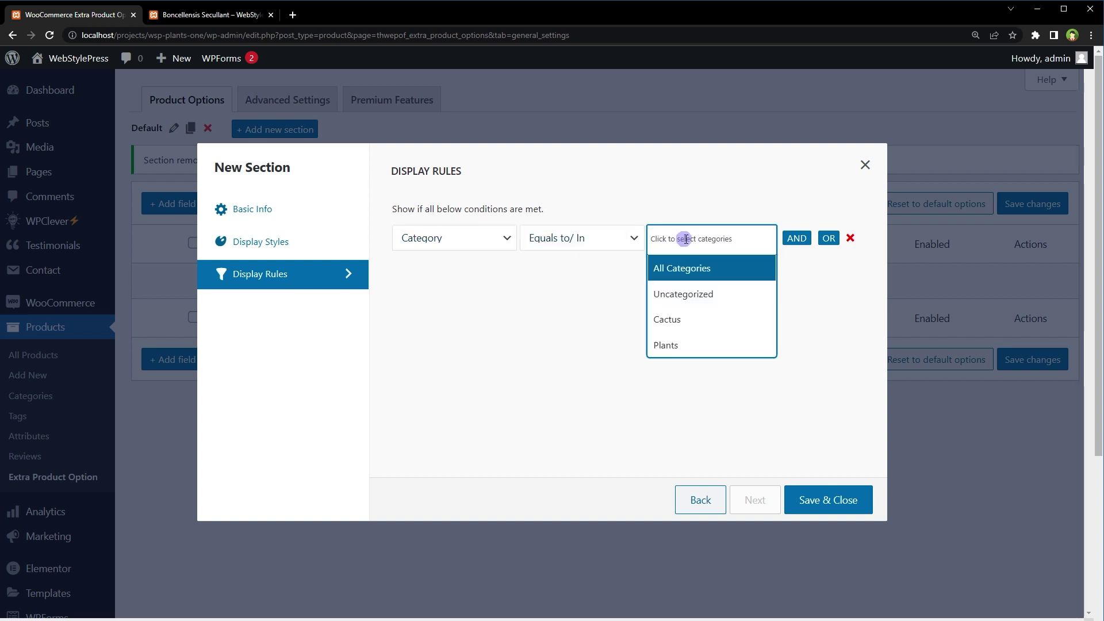
{"action": "left_click", "coordinate": [669, 345]}
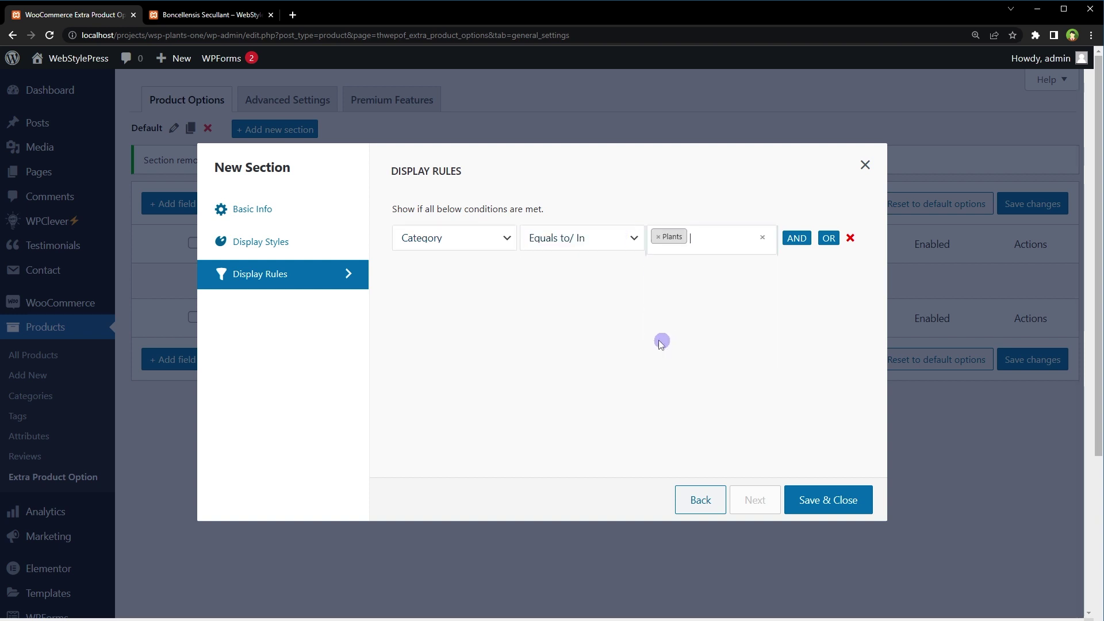
{"action": "left_click", "coordinate": [828, 506]}
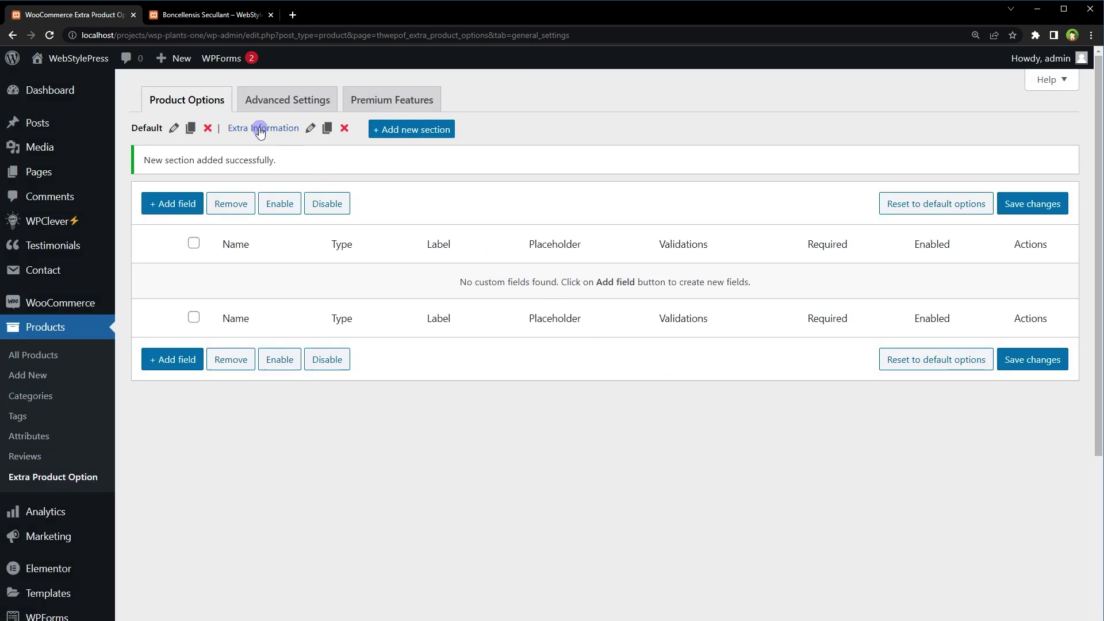
{"action": "left_click", "coordinate": [260, 131]}
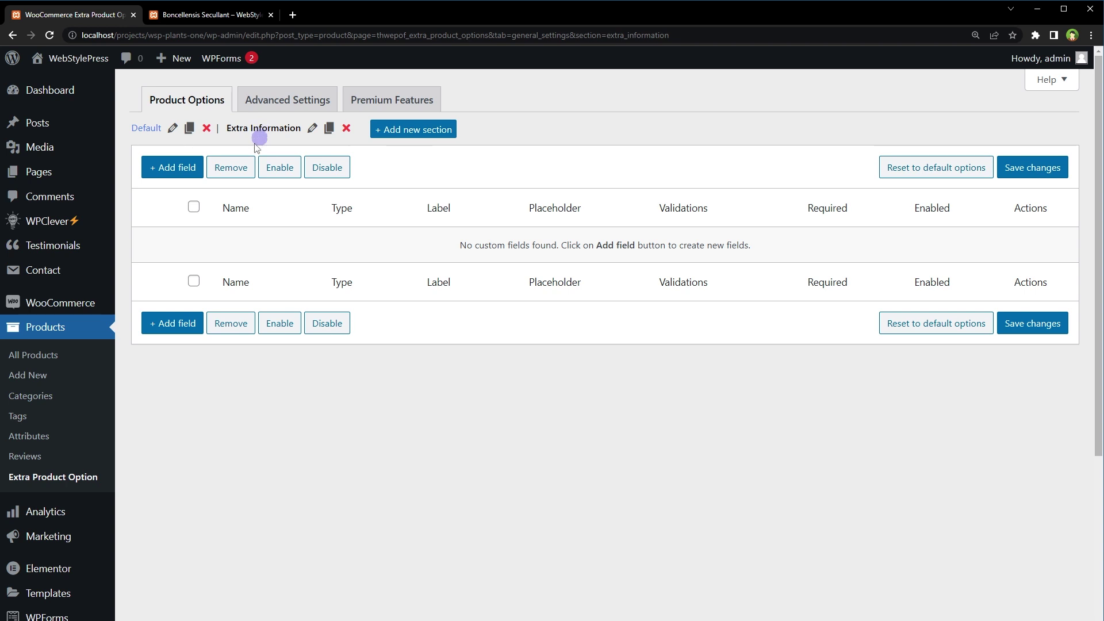
Add a Select field test_option, labelled Test Option, with choices Option 1, Option 2 and Option 3
{"action": "left_click", "coordinate": [189, 170]}
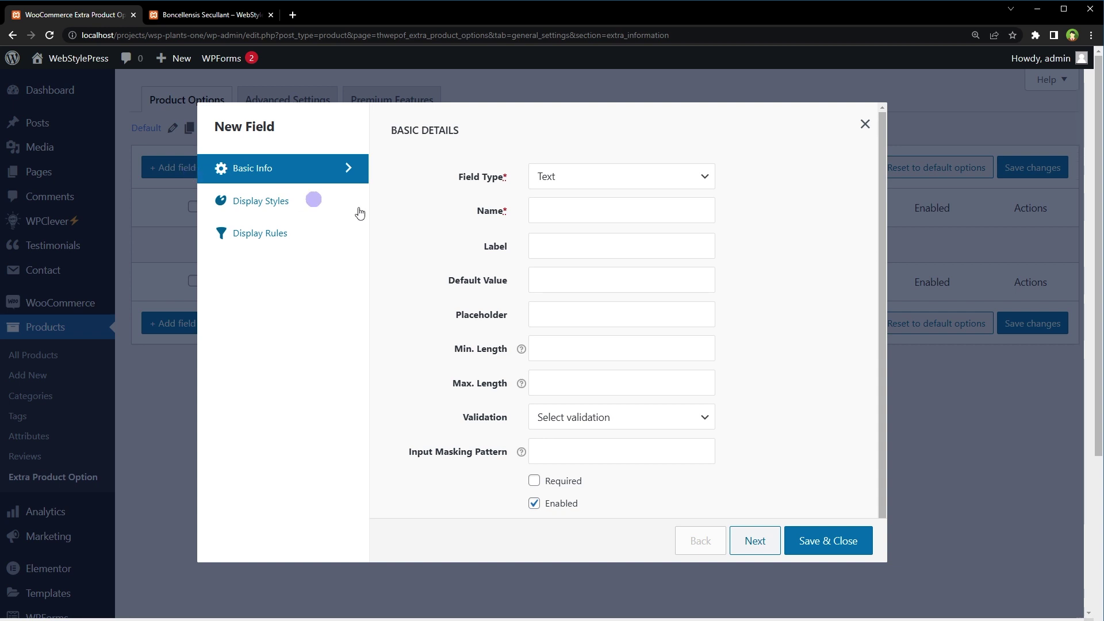
{"action": "left_click", "coordinate": [703, 177]}
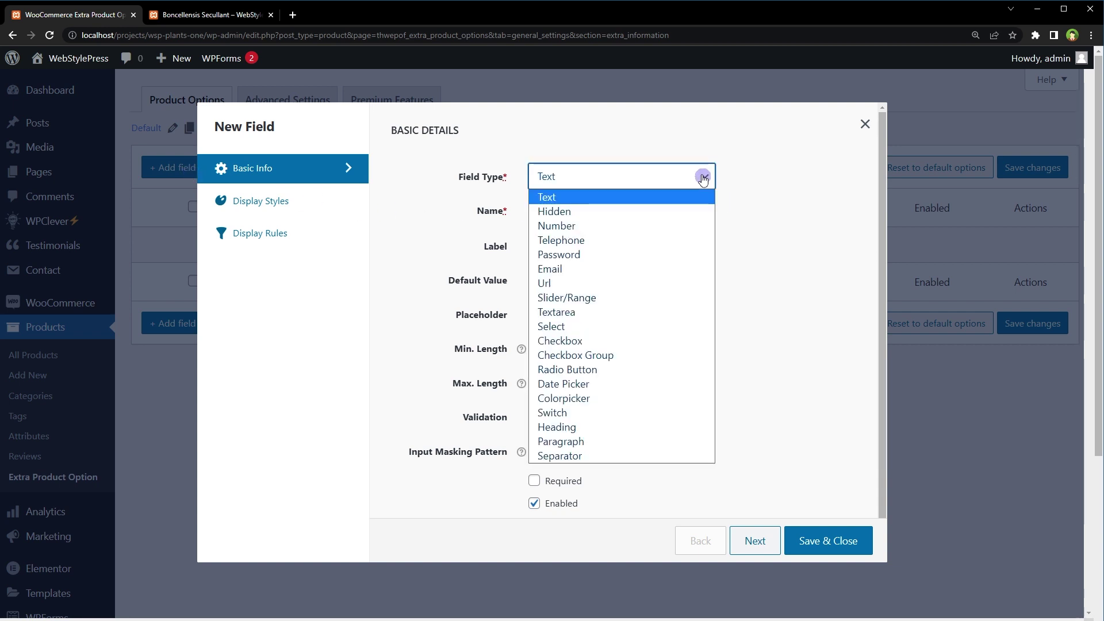
{"action": "left_click", "coordinate": [658, 323]}
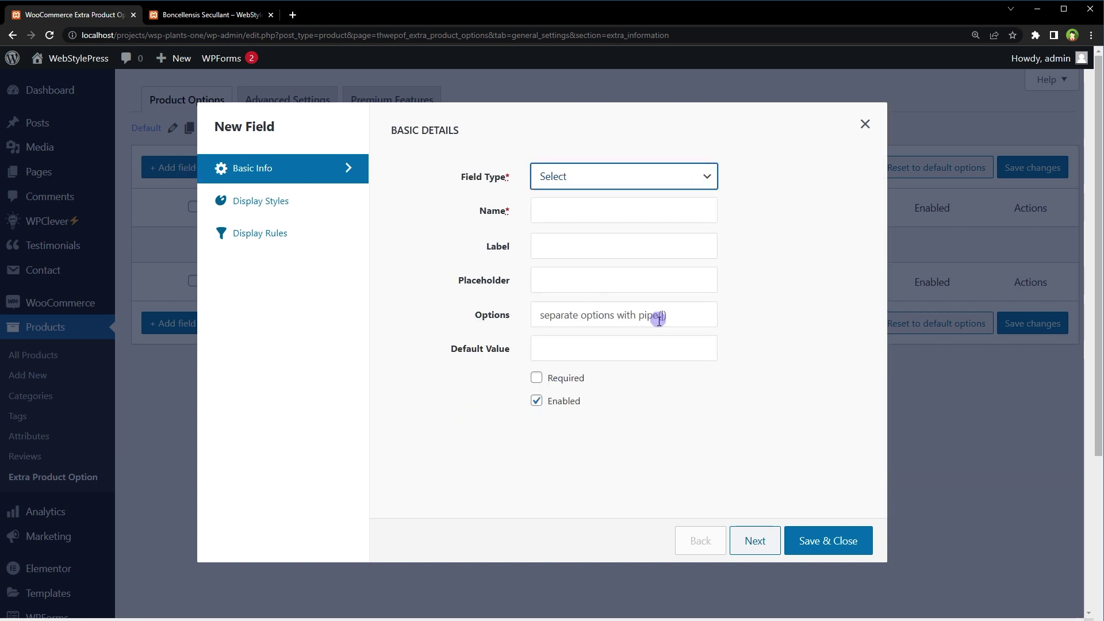
{"action": "left_click", "coordinate": [626, 213]}
{"action": "type", "text": "test_option"}
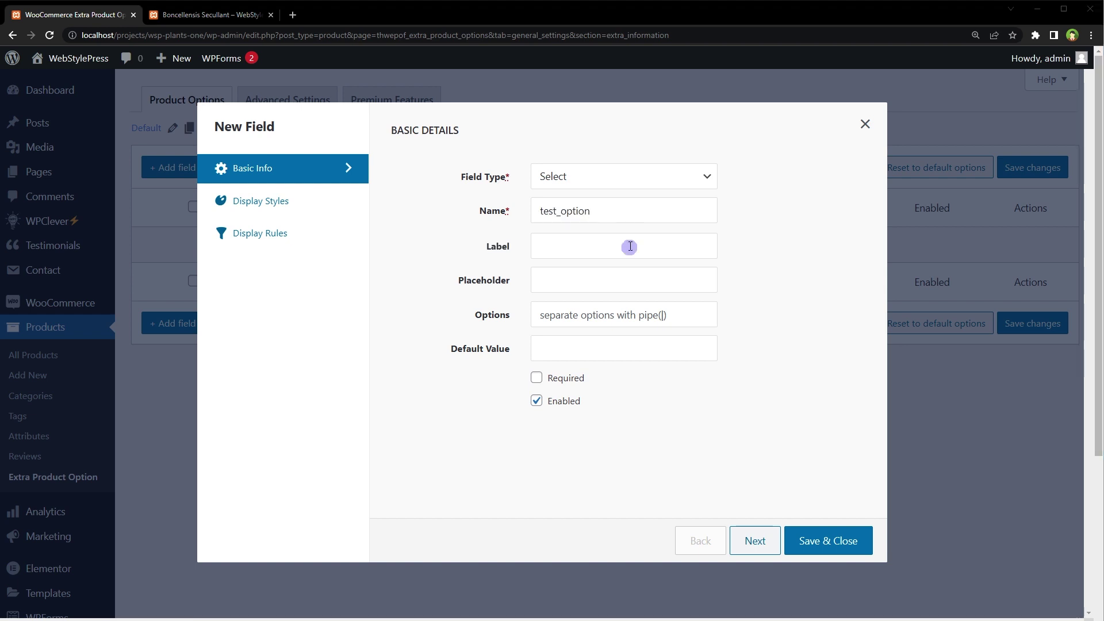
{"action": "left_click", "coordinate": [630, 247]}
{"action": "type", "text": "Test Option"}
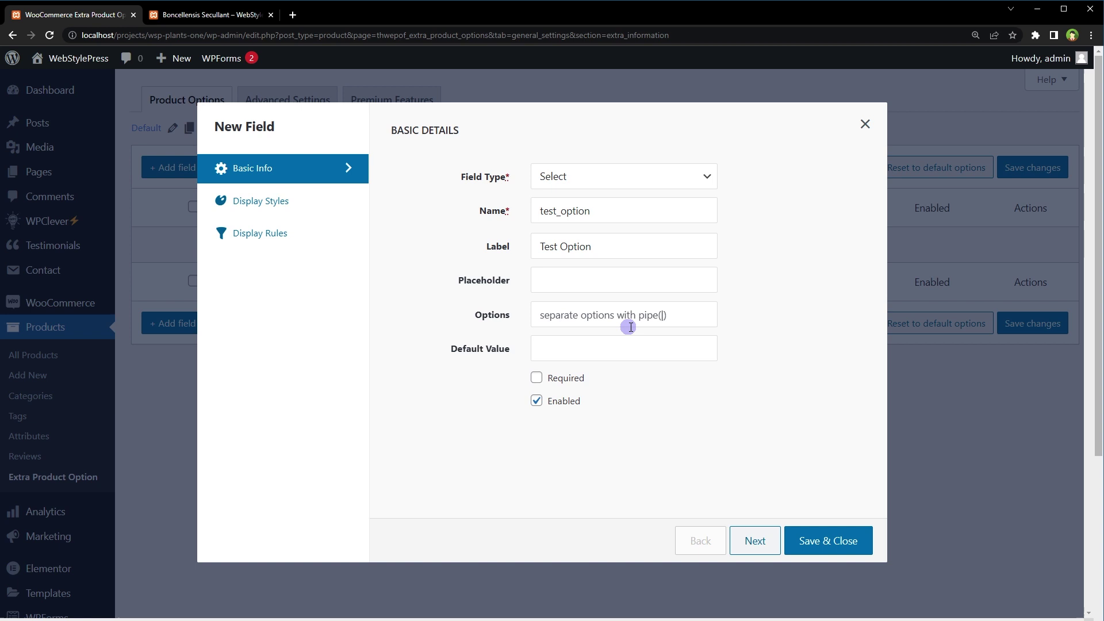
{"action": "left_click", "coordinate": [693, 316]}
{"action": "type", "text": "Option 1 | Option 2 | Option 3"}
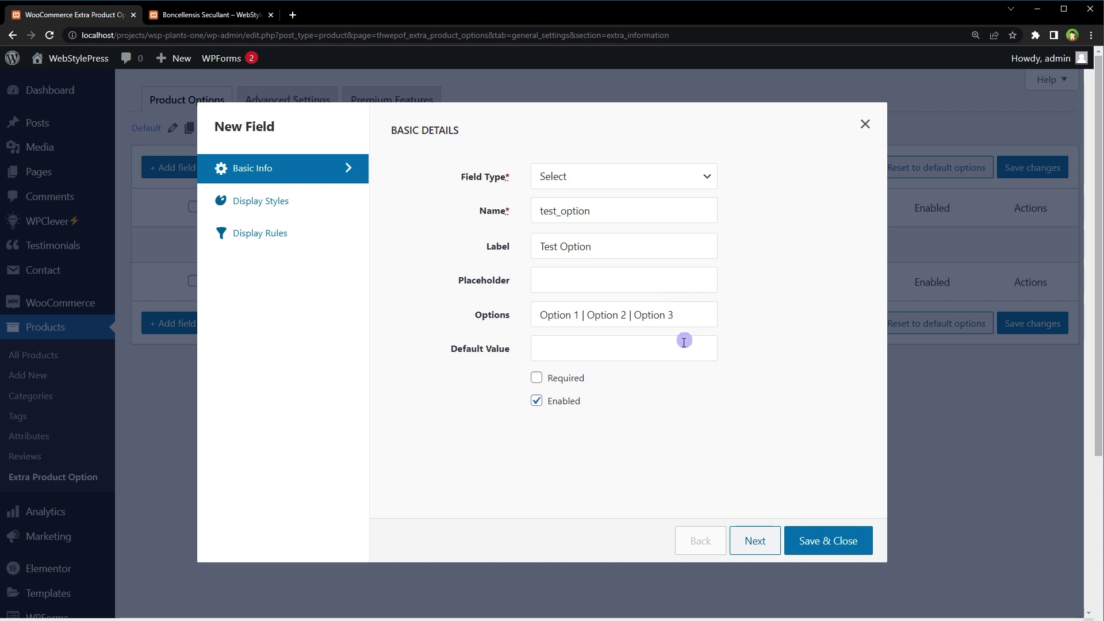
{"action": "left_click_drag", "start_coordinate": [579, 315], "coordinate": [521, 312]}
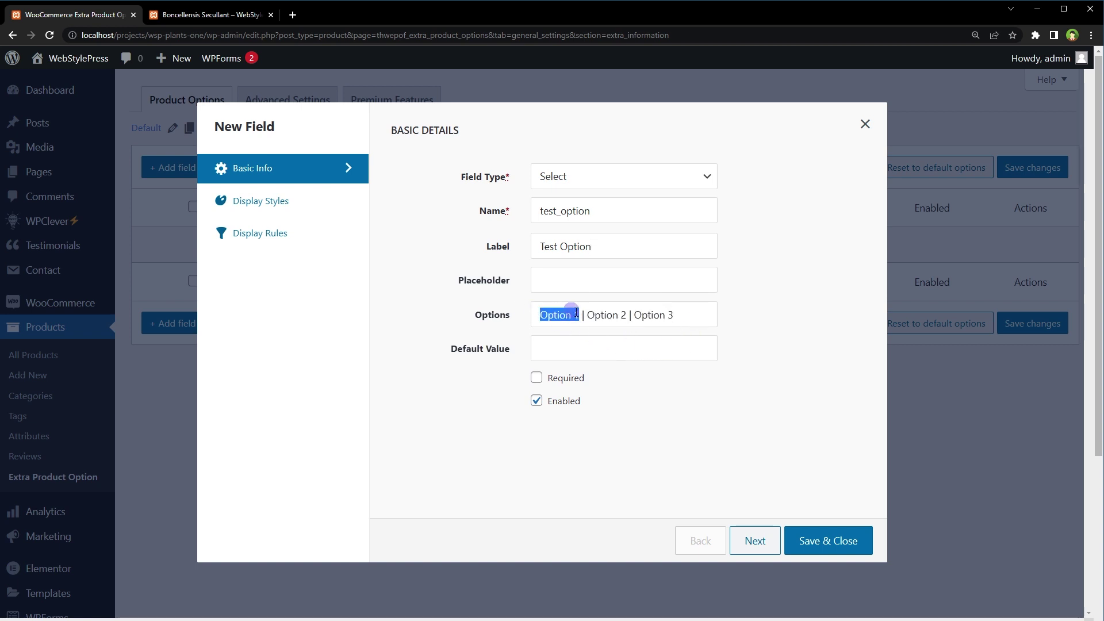
{"action": "left_click_drag", "start_coordinate": [635, 315], "coordinate": [671, 317]}
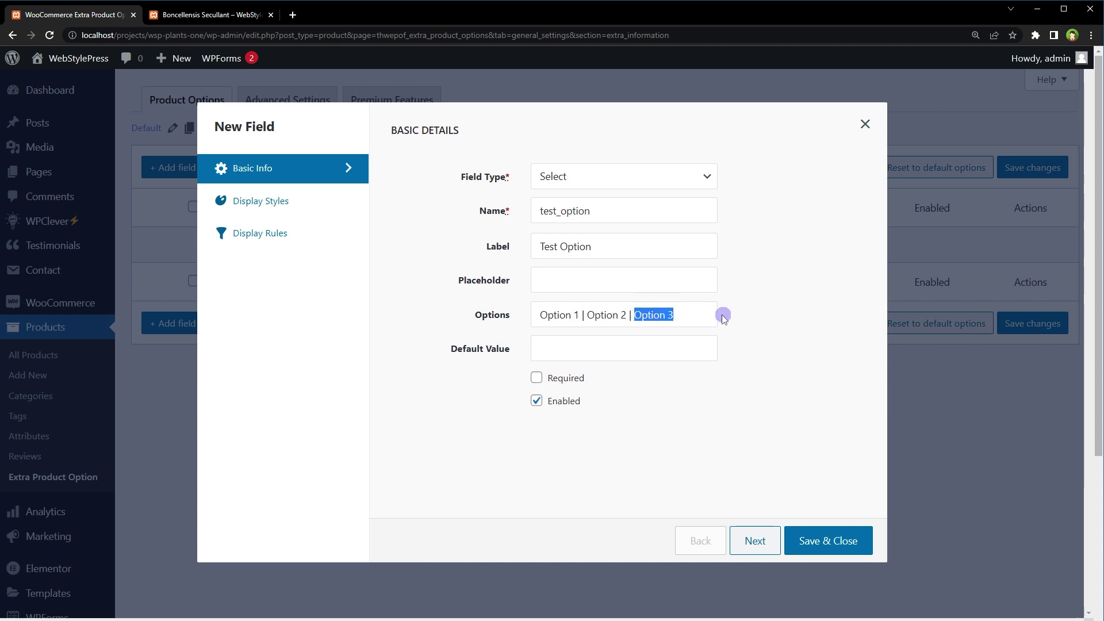
{"action": "left_click", "coordinate": [640, 317]}
Restrict the Test Option field to the Plants category and save it
{"action": "left_click", "coordinate": [309, 202]}
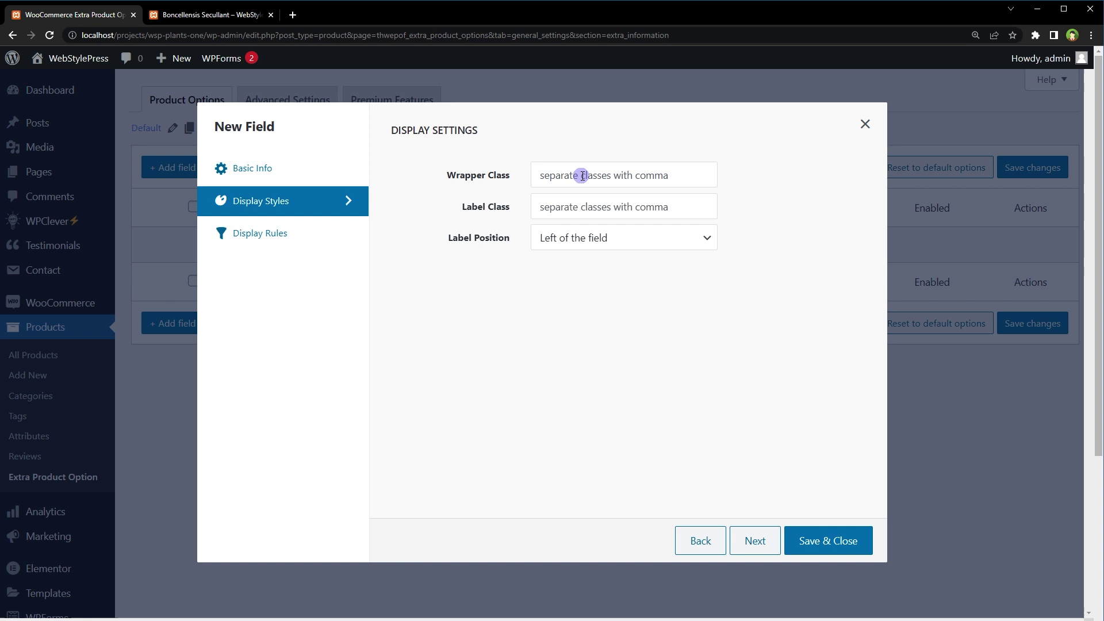
{"action": "left_click", "coordinate": [285, 233]}
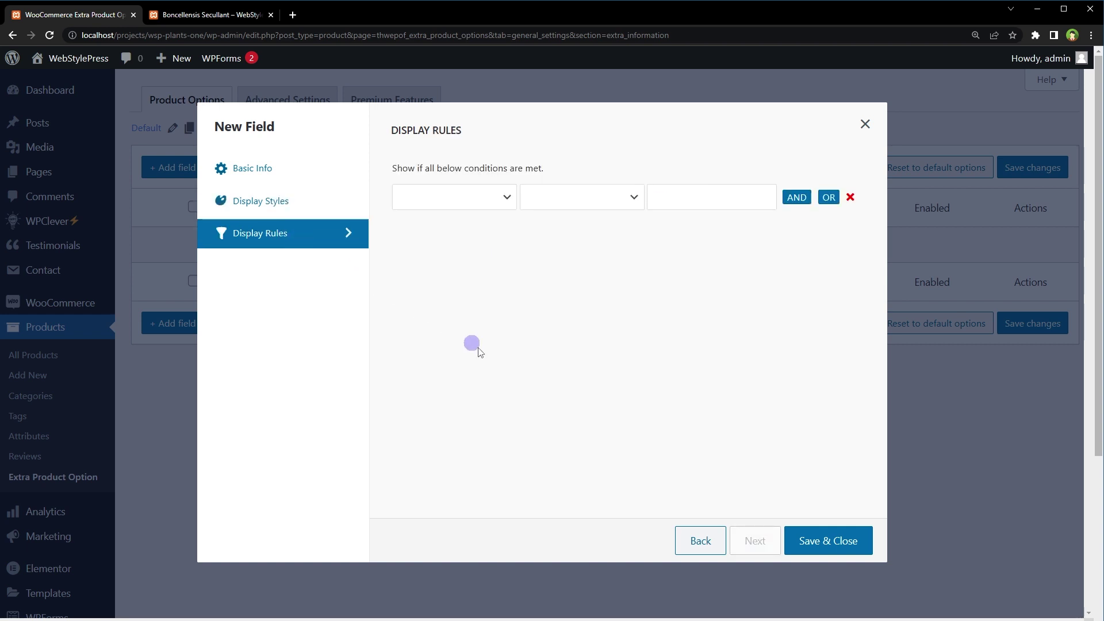
{"action": "left_click", "coordinate": [494, 195]}
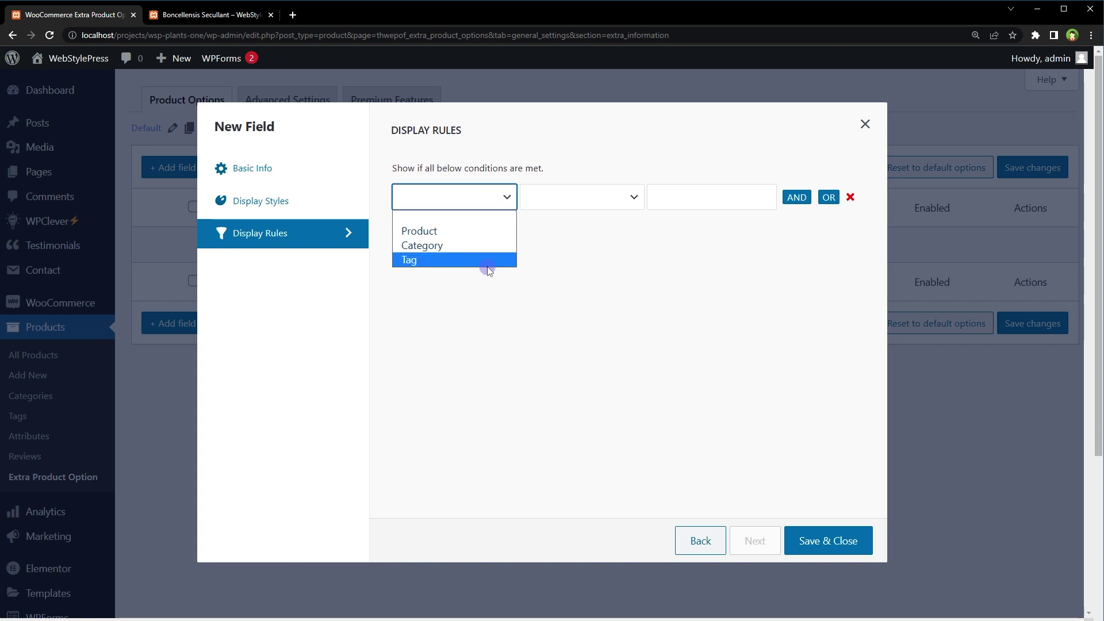
{"action": "left_click", "coordinate": [478, 246]}
{"action": "left_click", "coordinate": [616, 206]}
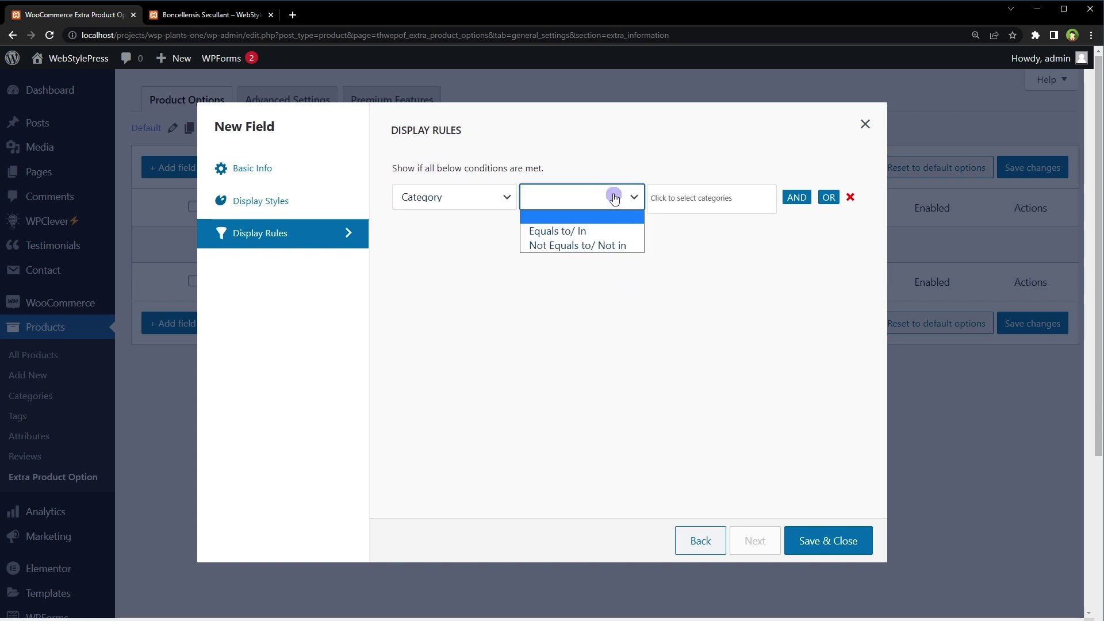
{"action": "left_click", "coordinate": [601, 230]}
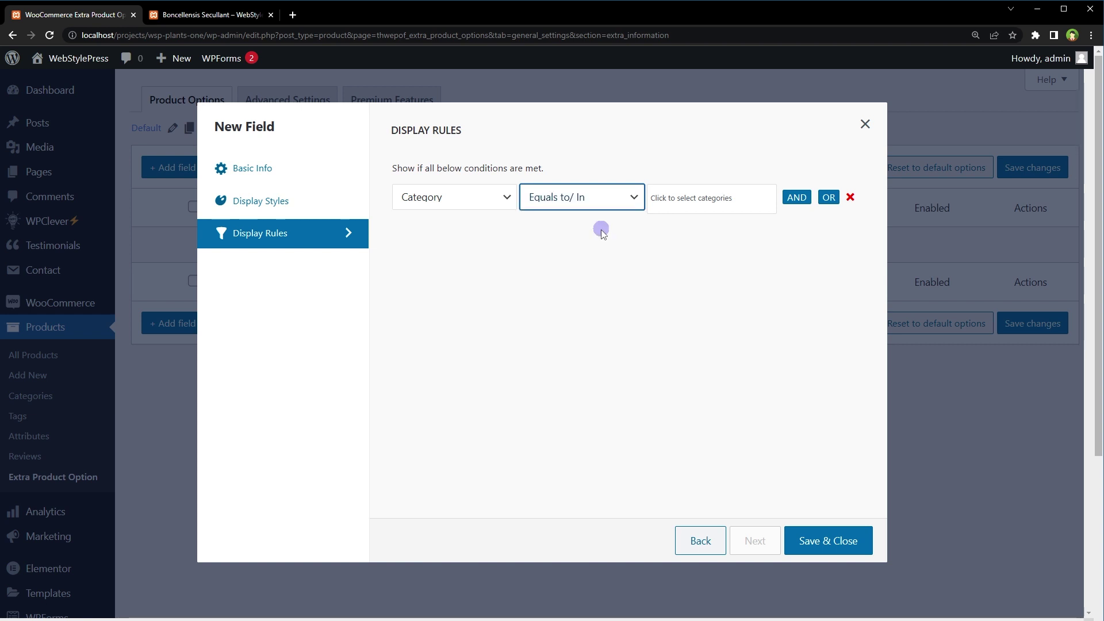
{"action": "left_click", "coordinate": [718, 198]}
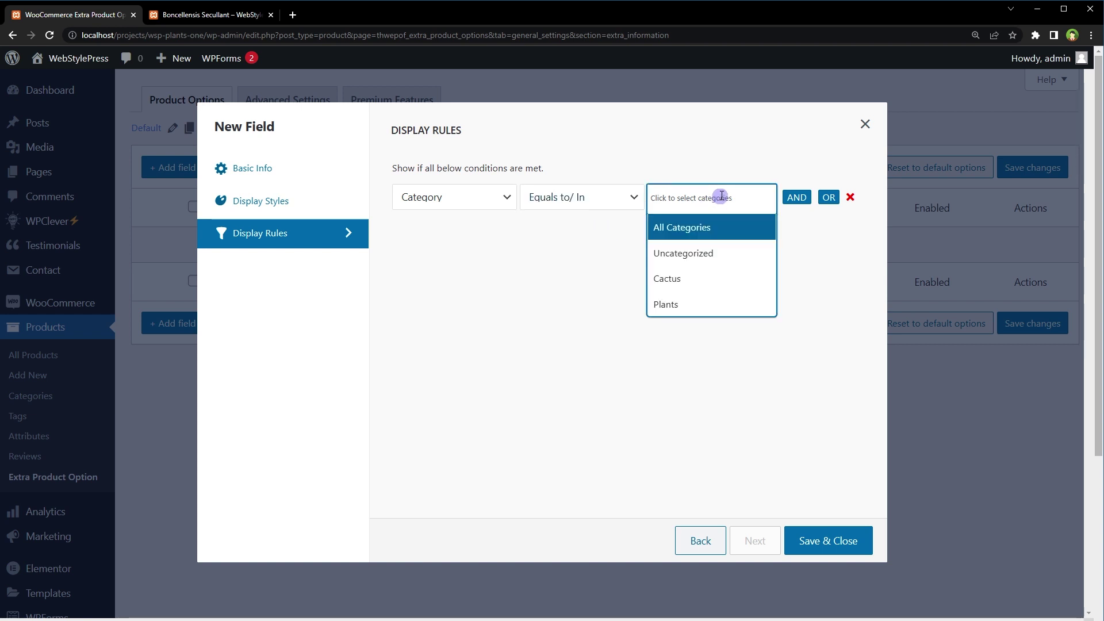
{"action": "left_click", "coordinate": [711, 305]}
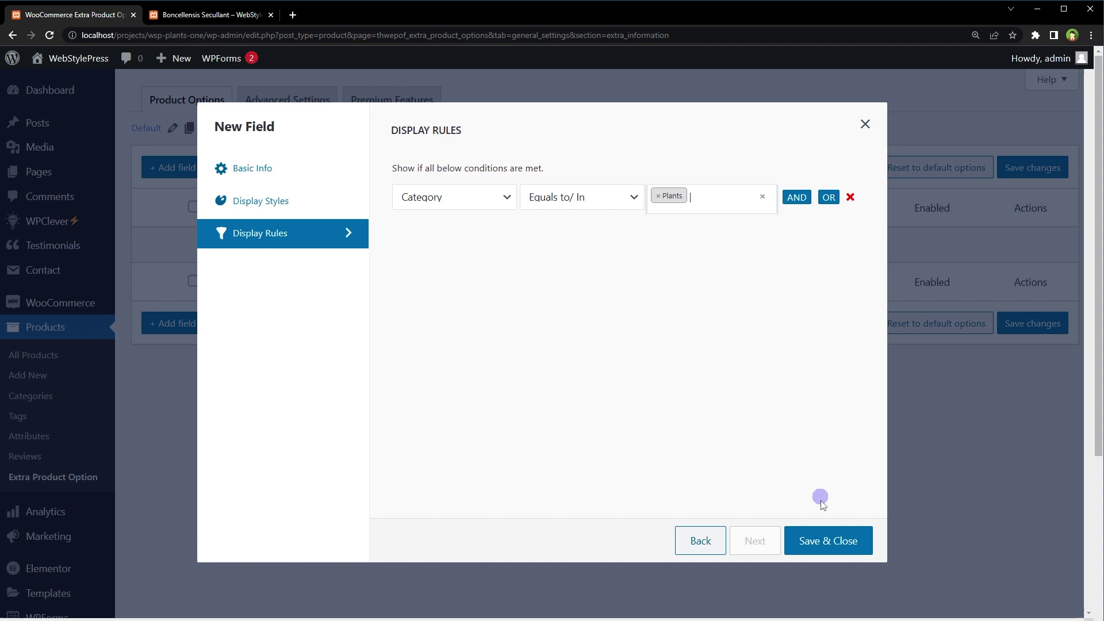
{"action": "left_click", "coordinate": [818, 544]}
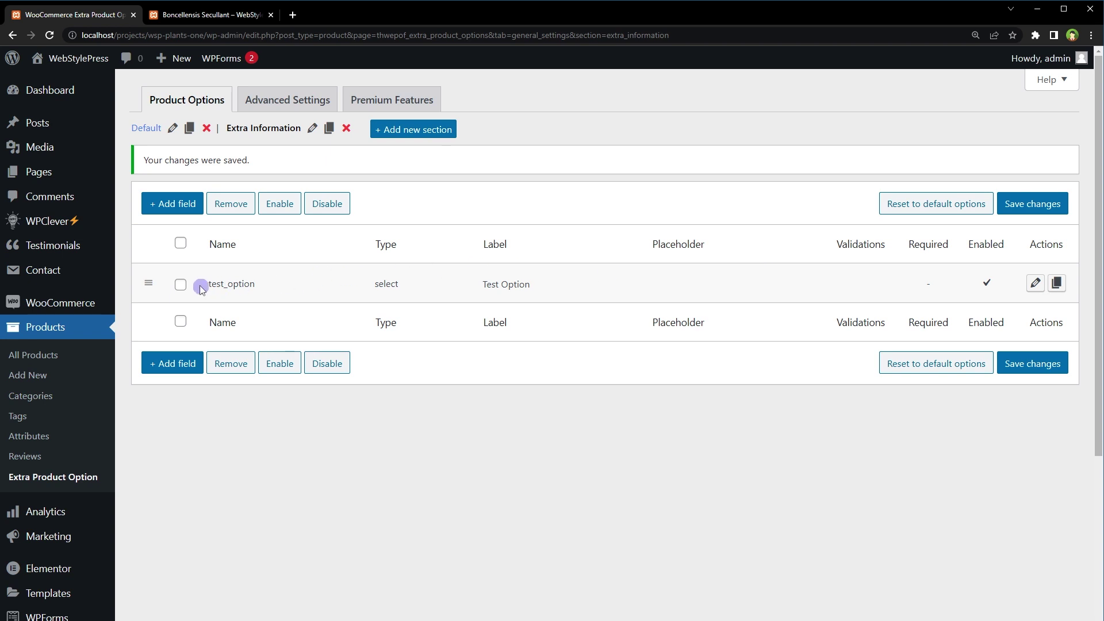
Add a Textarea field named instructions, labelled Special Instructions, with 4 rows
{"action": "left_click", "coordinate": [175, 216]}
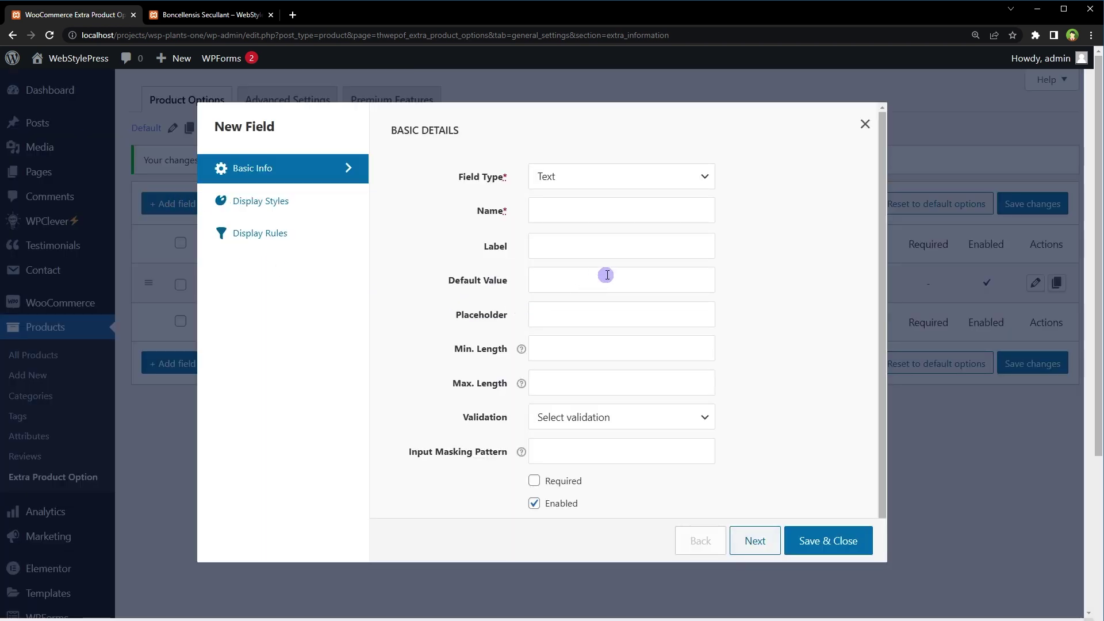
{"action": "left_click", "coordinate": [626, 180]}
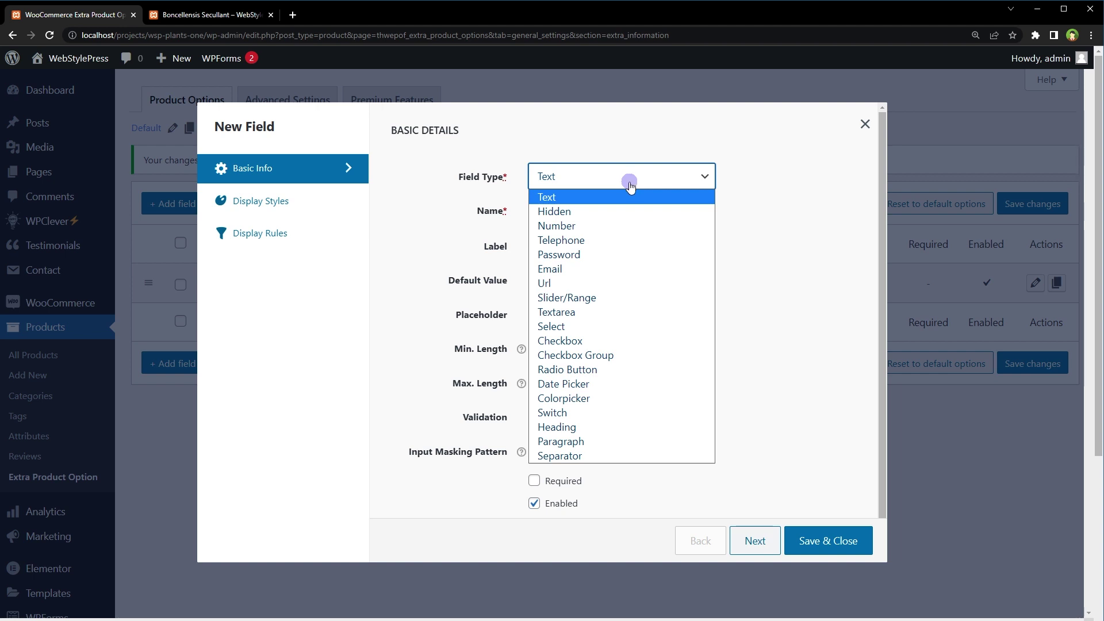
{"action": "left_click", "coordinate": [602, 312]}
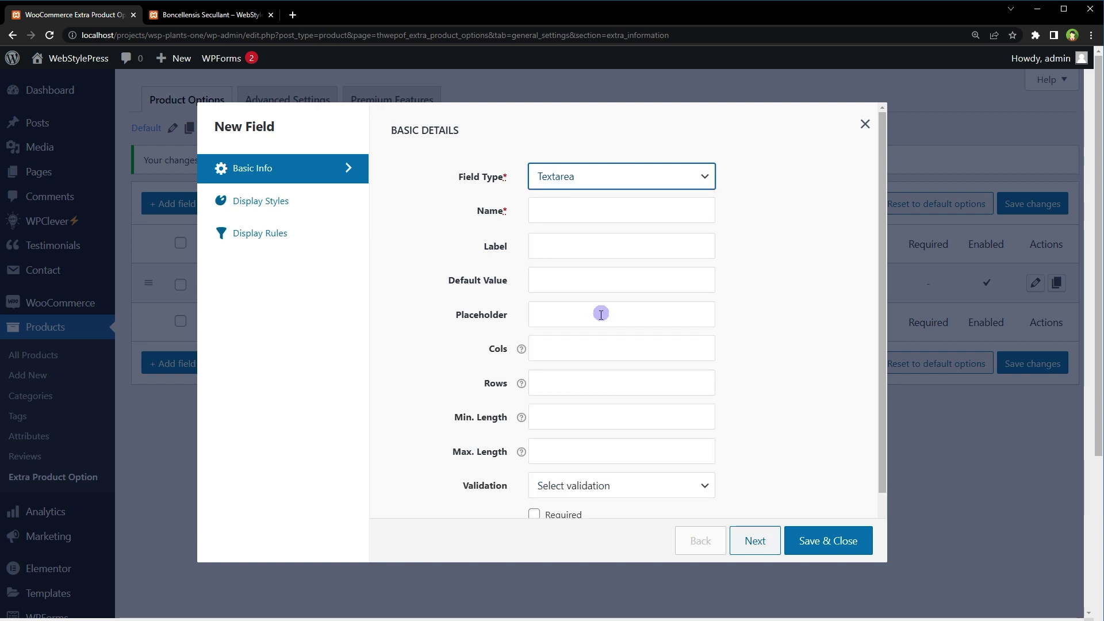
{"action": "left_click", "coordinate": [564, 209]}
{"action": "type", "text": "instructions"}
{"action": "left_click", "coordinate": [571, 242]}
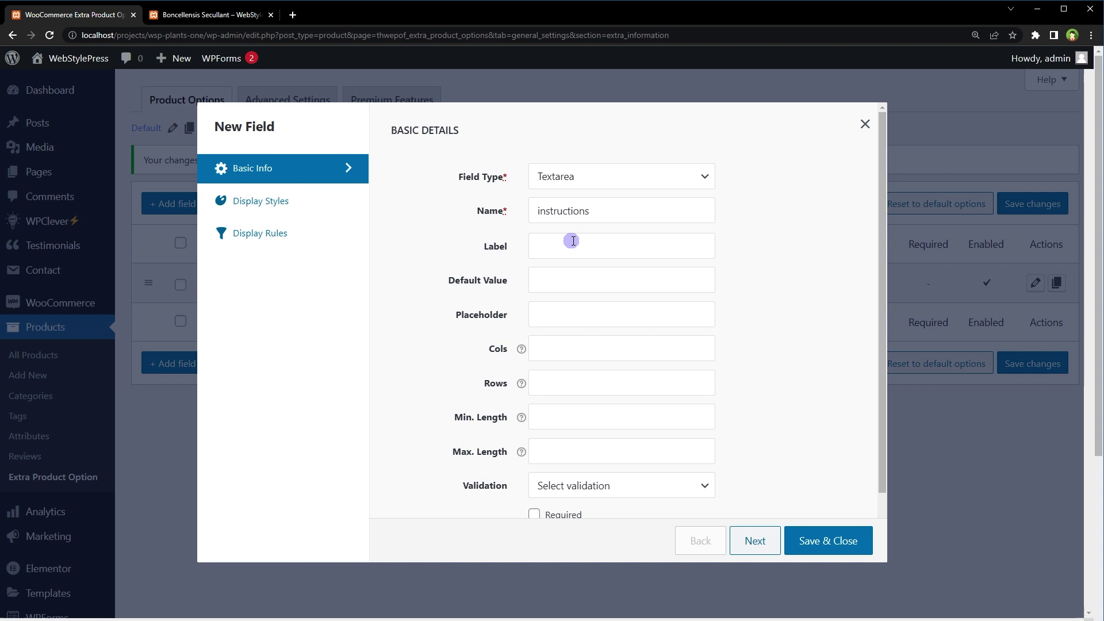
{"action": "type", "text": "Special Instructions"}
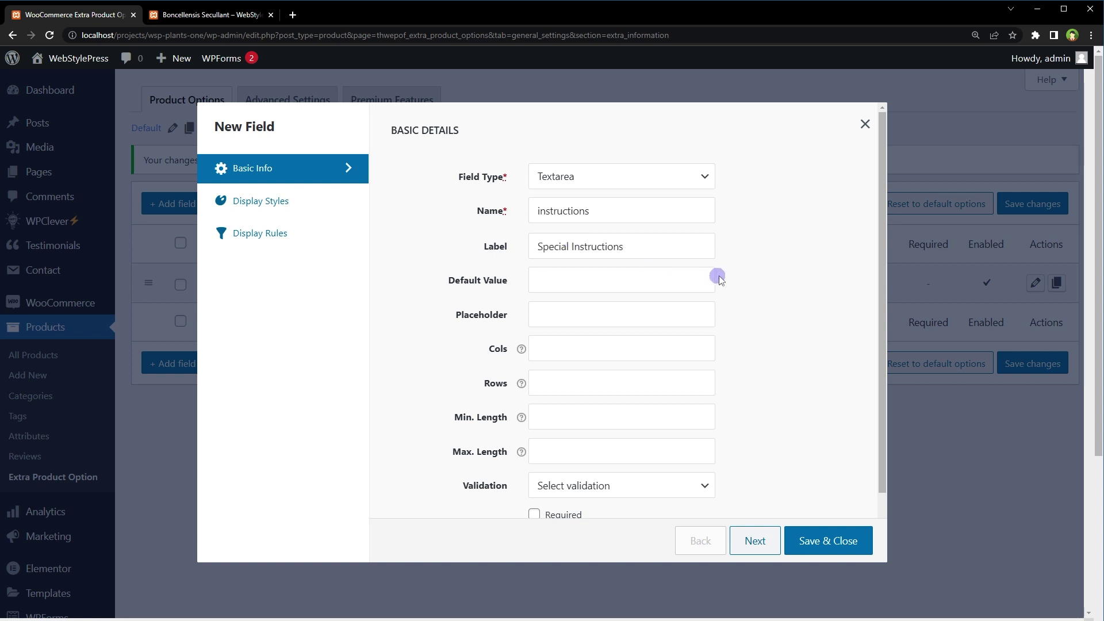
{"action": "scroll", "coordinate": [803, 363], "scroll_direction": "down", "scroll_amount": 2}
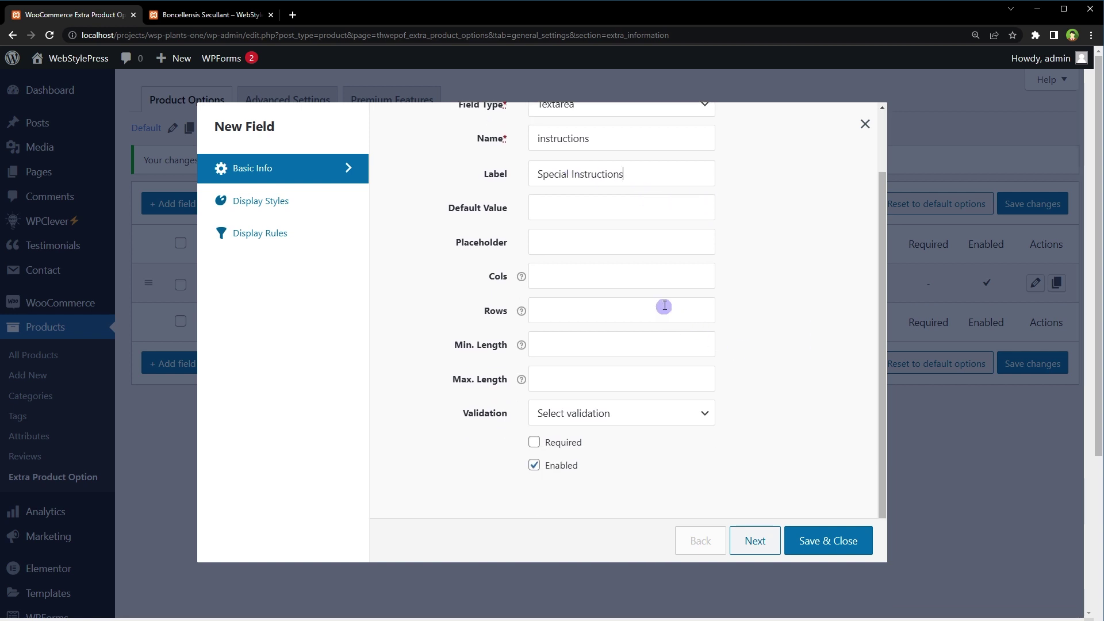
{"action": "type", "text": "4"}
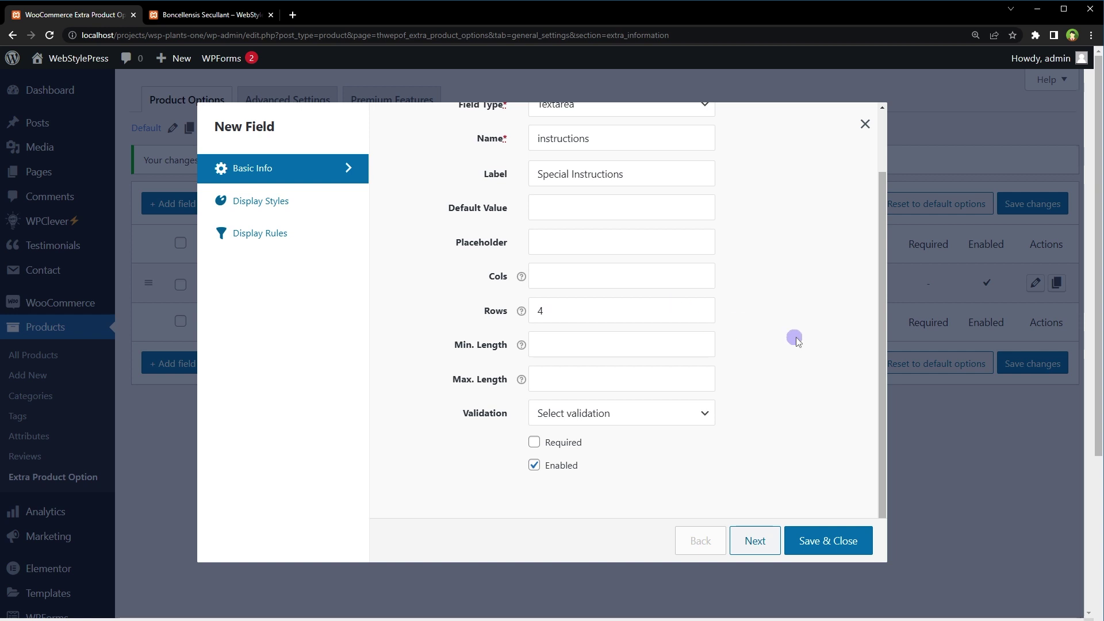
{"action": "left_click", "coordinate": [284, 202]}
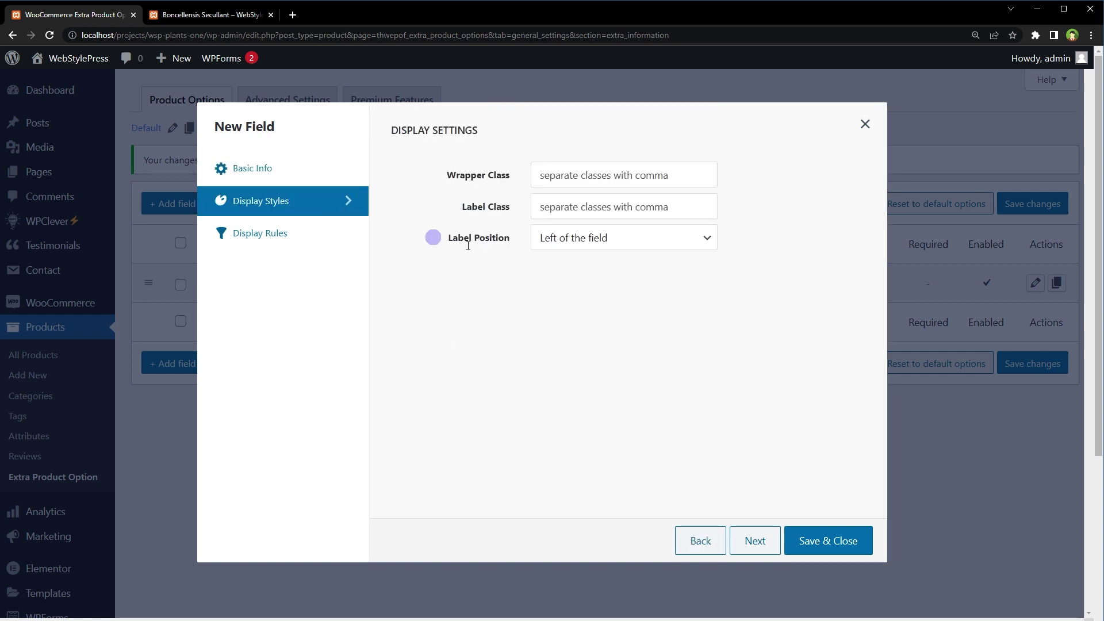
Restrict the Special Instructions textarea to the Plants category
{"action": "left_click", "coordinate": [283, 238]}
{"action": "left_click", "coordinate": [482, 200]}
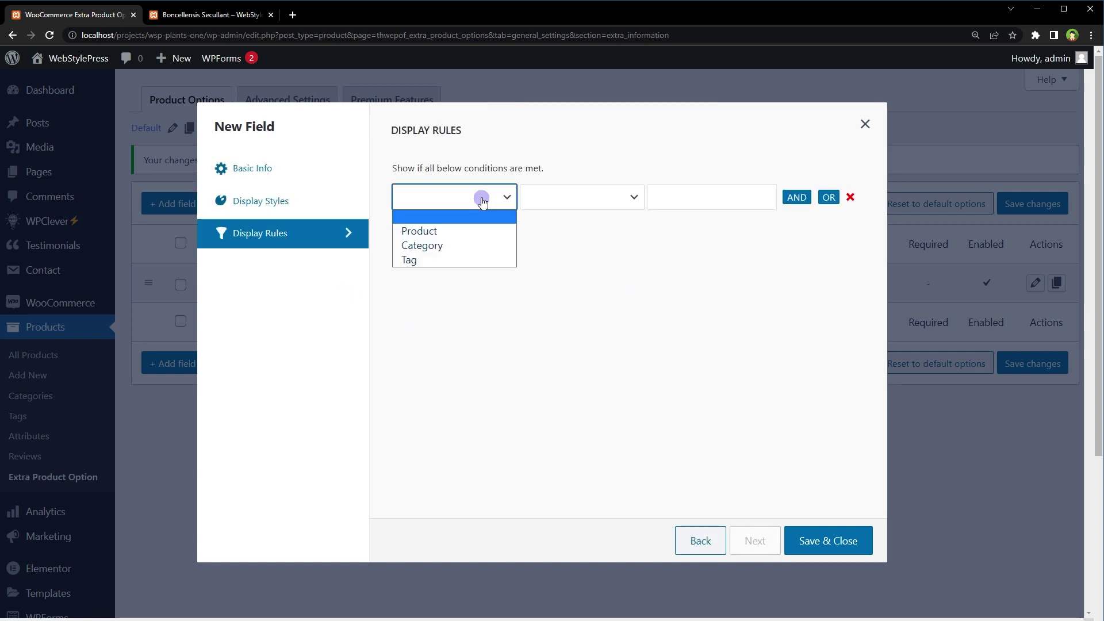
{"action": "left_click", "coordinate": [468, 247]}
{"action": "left_click", "coordinate": [573, 207]}
{"action": "left_click", "coordinate": [593, 233]}
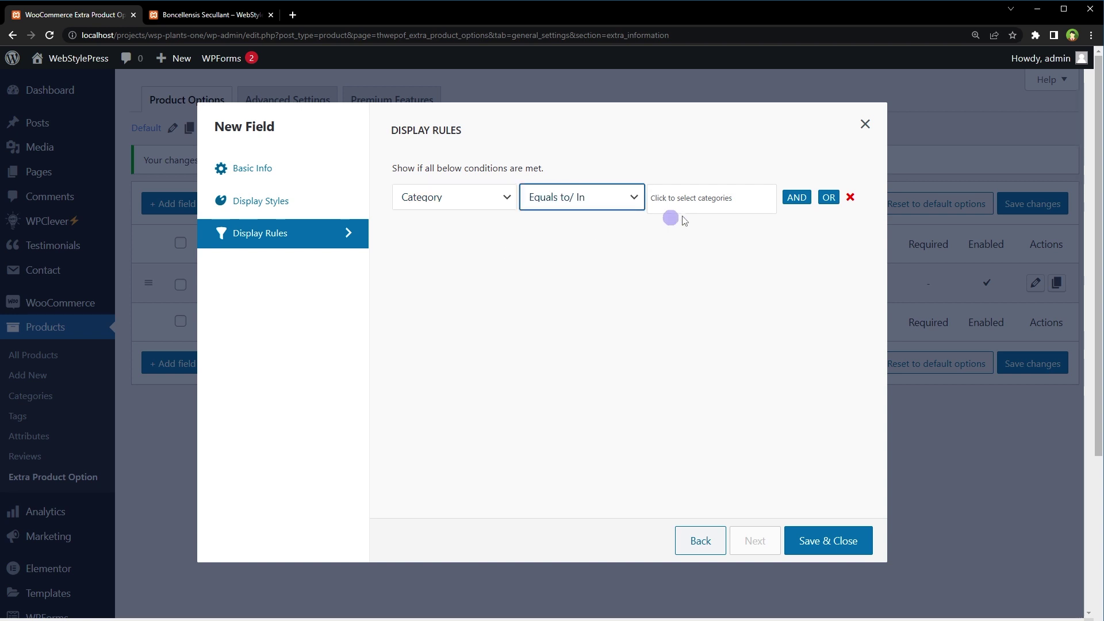
{"action": "left_click", "coordinate": [674, 206]}
{"action": "left_click", "coordinate": [729, 303]}
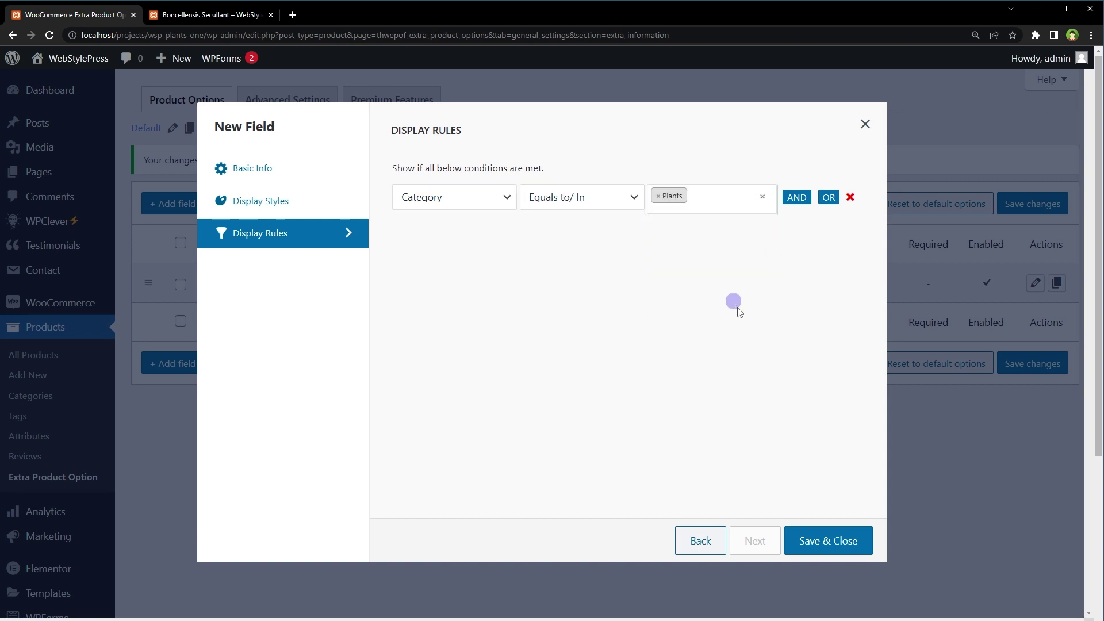
Save the textarea and all Extra Information field changes, then return to the product page
{"action": "left_click", "coordinate": [842, 543]}
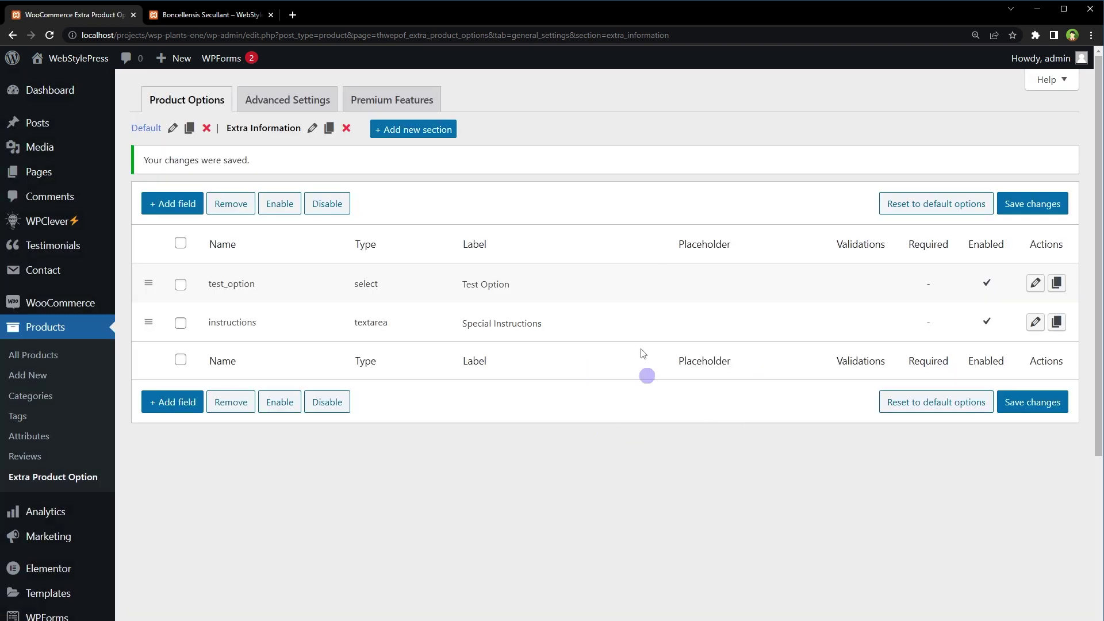
{"action": "left_click", "coordinate": [1036, 207]}
{"action": "key", "text": "ctrl+Tab"}
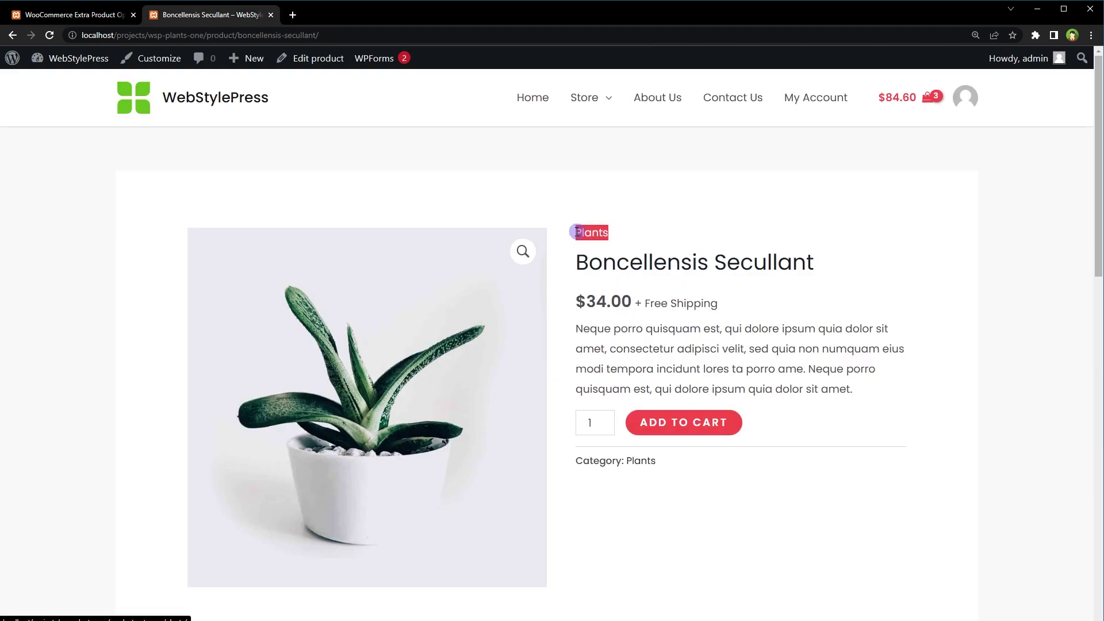
Reload Boncellensis Secullant and check the Test Option dropdown and Special Instructions box
{"action": "right_click", "coordinate": [788, 206]}
{"action": "left_click", "coordinate": [822, 240]}
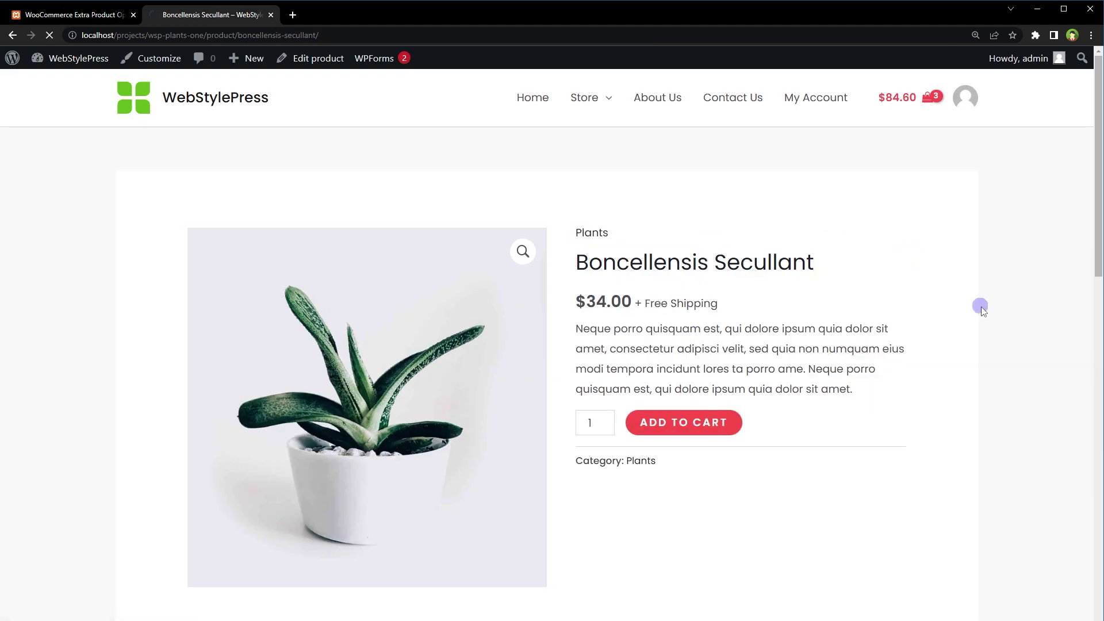
{"action": "scroll", "coordinate": [986, 307], "scroll_direction": "down", "scroll_amount": 2}
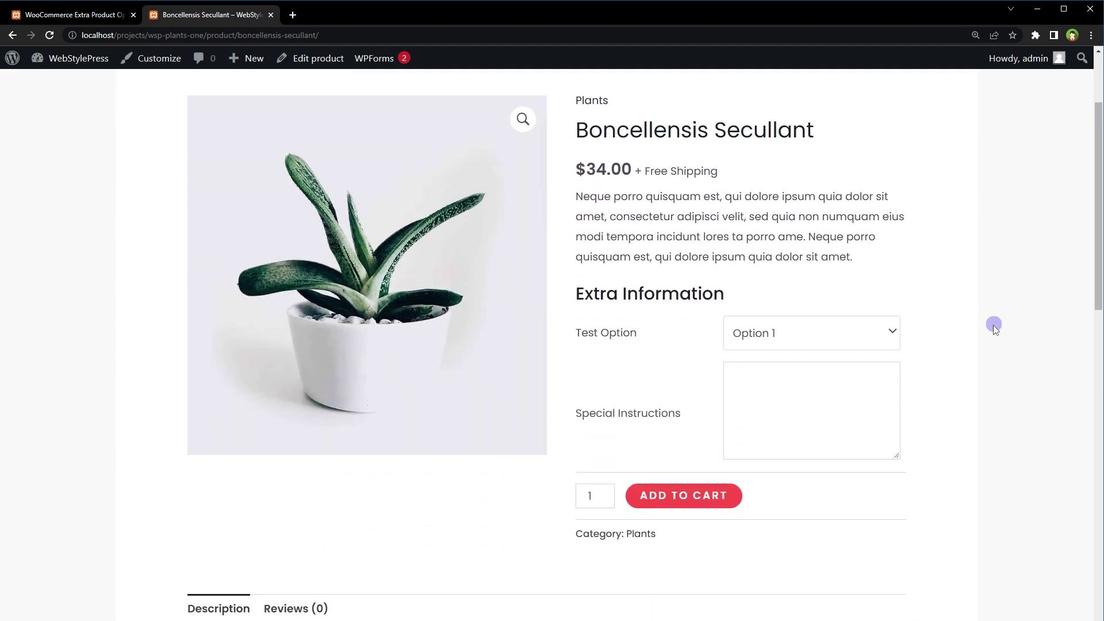
{"action": "left_click", "coordinate": [825, 296]}
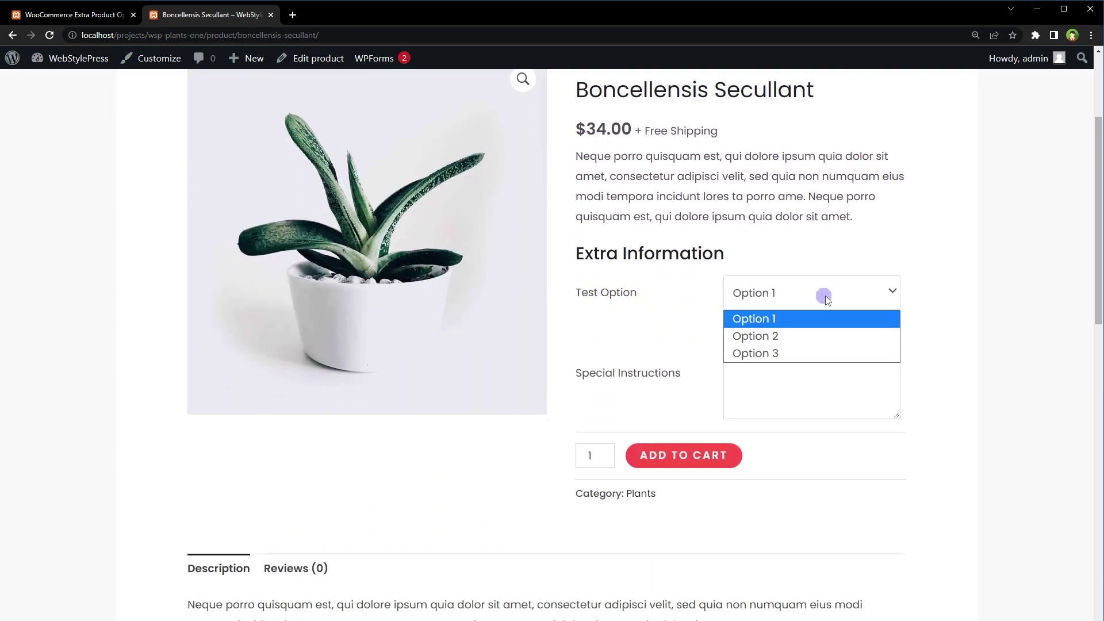
{"action": "left_click", "coordinate": [835, 331]}
{"action": "left_click", "coordinate": [805, 357]}
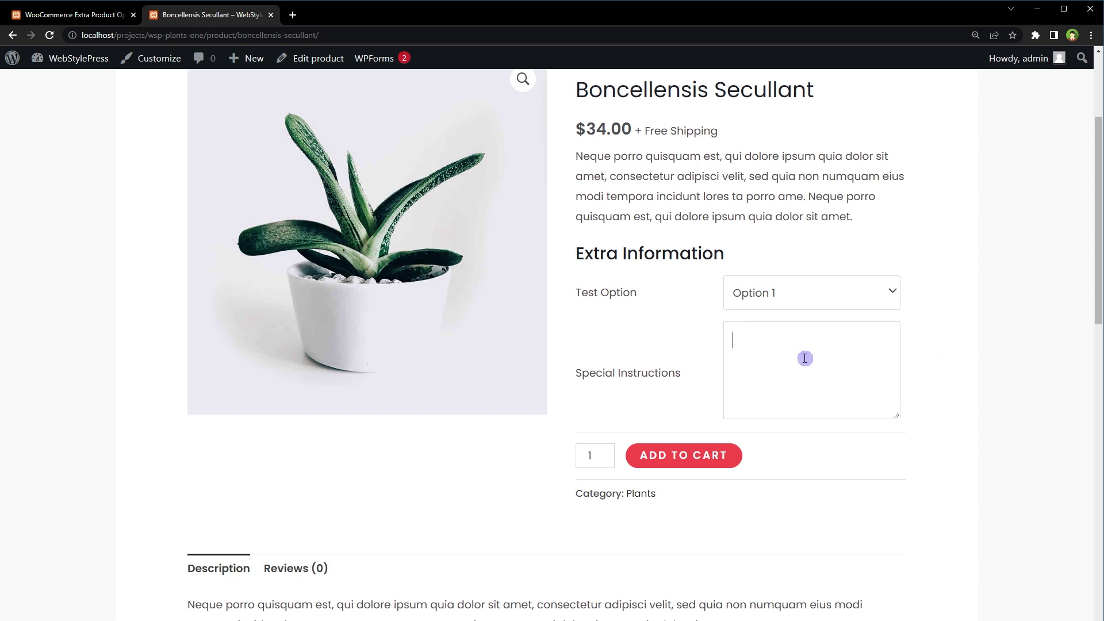
{"action": "scroll", "coordinate": [997, 403], "scroll_direction": "up", "scroll_amount": 2}
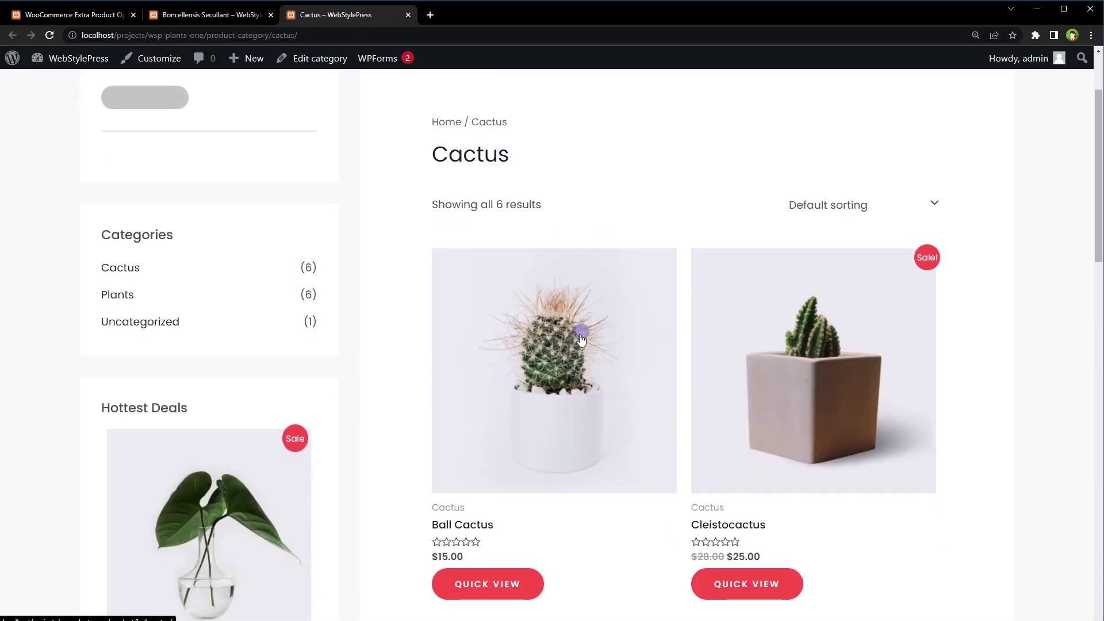
View the Ball Cactus product page, then close it to return to Boncellensis Secullant
{"action": "left_click", "coordinate": [582, 340]}
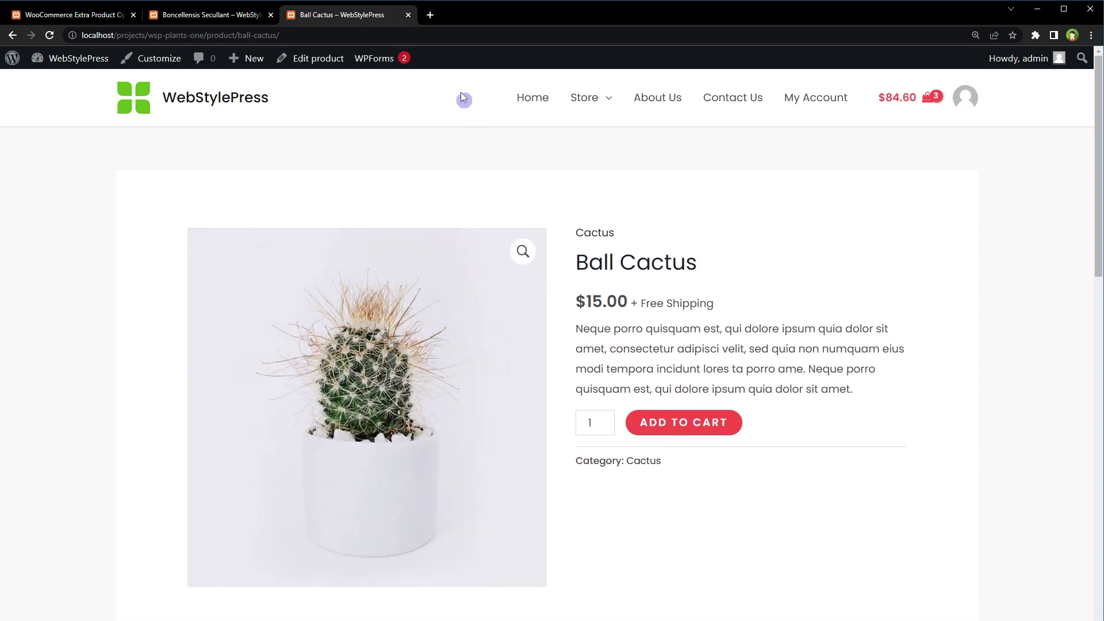
{"action": "left_click", "coordinate": [408, 15]}
{"action": "scroll", "coordinate": [963, 345], "scroll_direction": "down", "scroll_amount": 2}
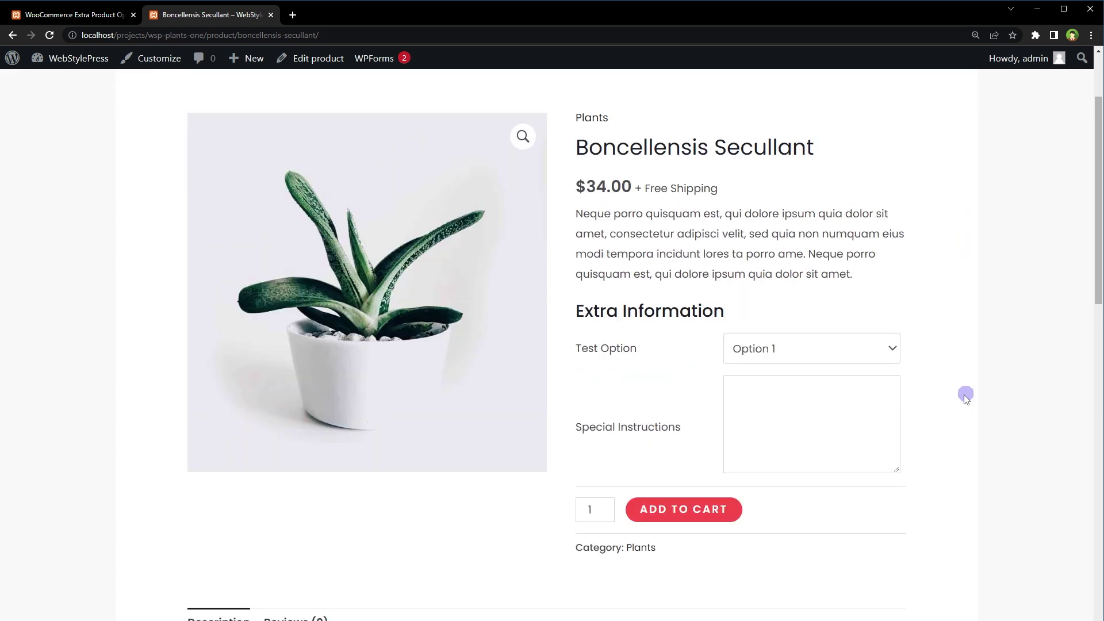
Add Boncellensis Secullant with Option 2 and instructions 'I want this by tomorrow.' to cart, then check out
{"action": "left_click", "coordinate": [830, 345]}
{"action": "left_click", "coordinate": [827, 389]}
{"action": "type", "text": "I want this by tomorrow."}
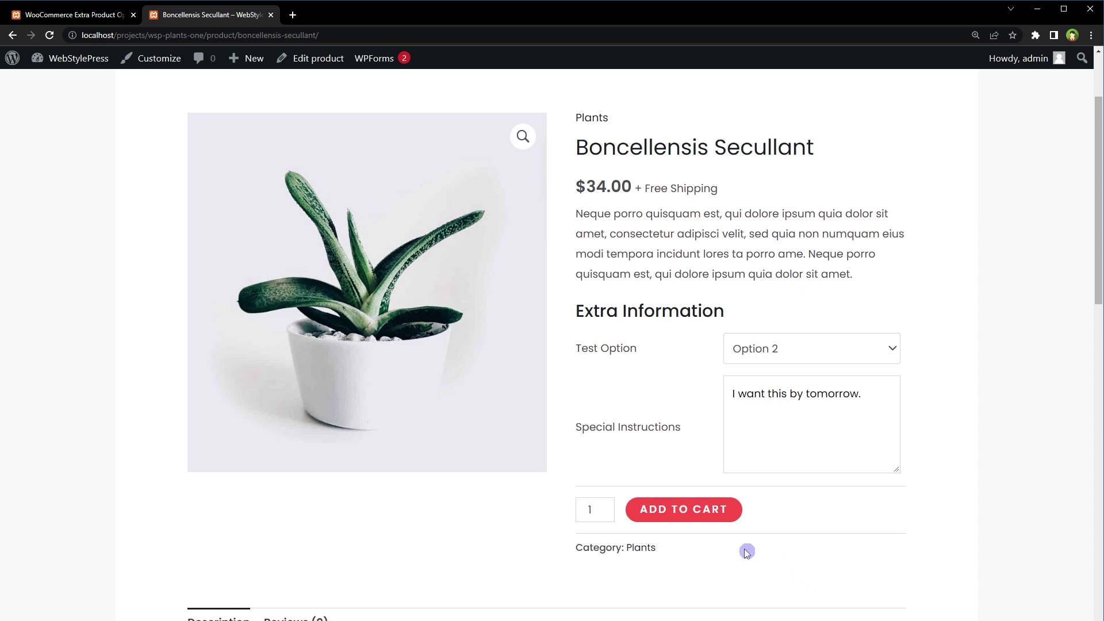
{"action": "left_click", "coordinate": [706, 509]}
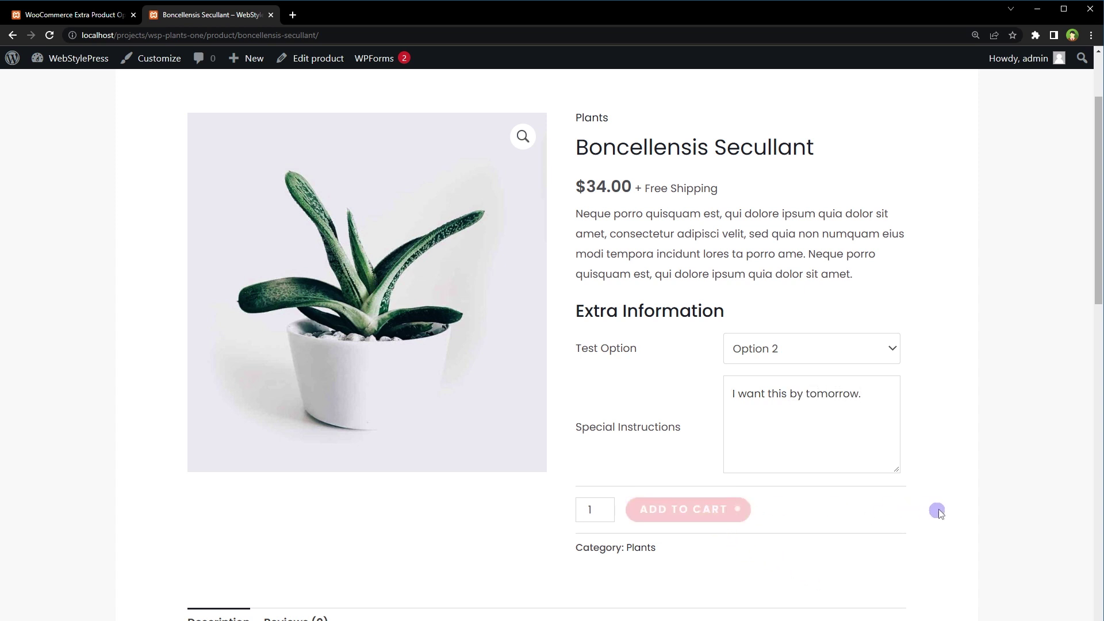
{"action": "scroll", "coordinate": [938, 508], "scroll_direction": "up", "scroll_amount": 2}
{"action": "left_click", "coordinate": [904, 98]}
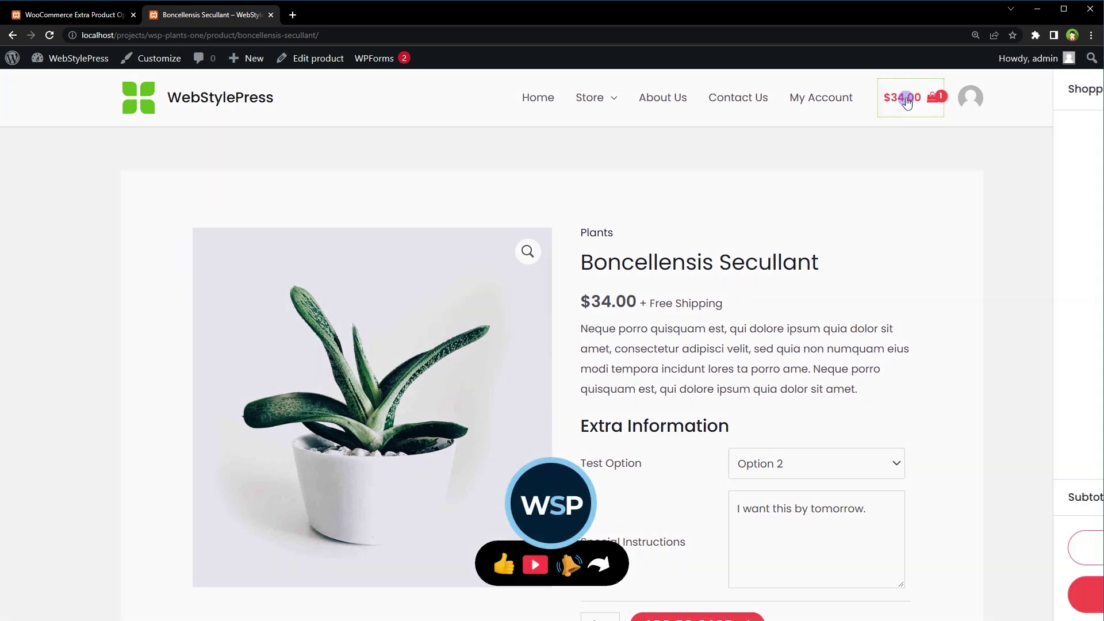
{"action": "left_click", "coordinate": [847, 589]}
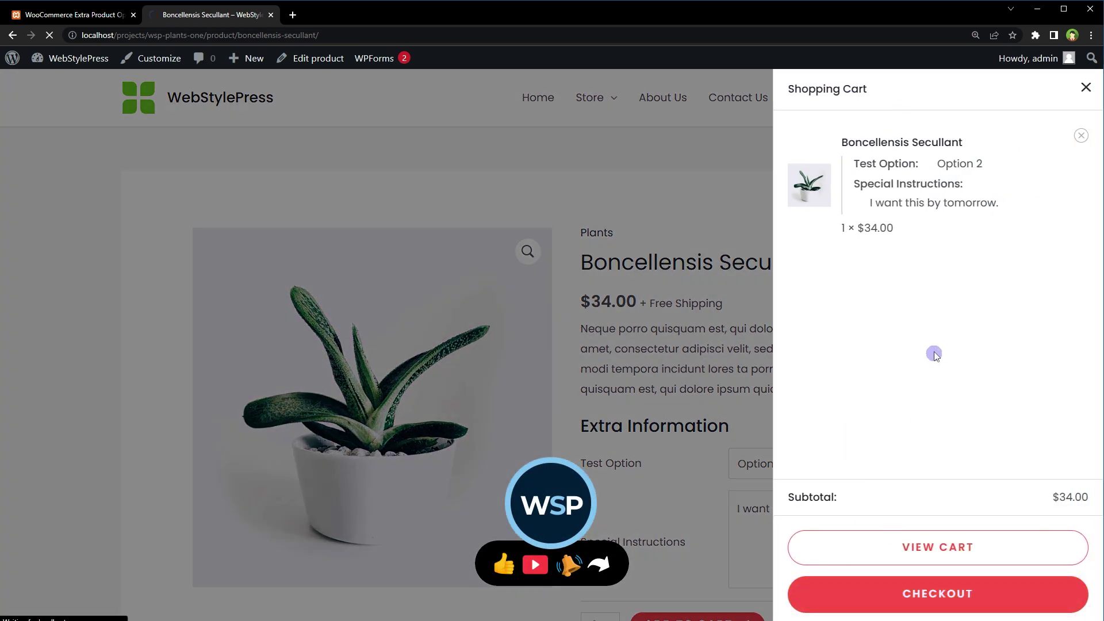
{"action": "scroll", "coordinate": [942, 351], "scroll_direction": "down", "scroll_amount": 1}
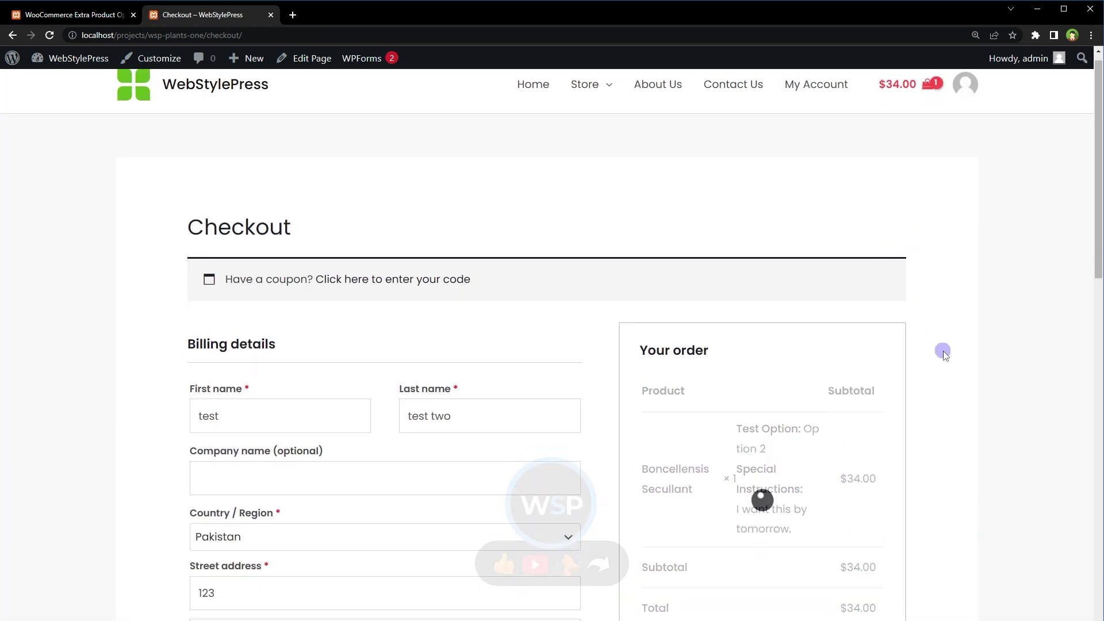
{"action": "scroll", "coordinate": [944, 352], "scroll_direction": "down", "scroll_amount": 1}
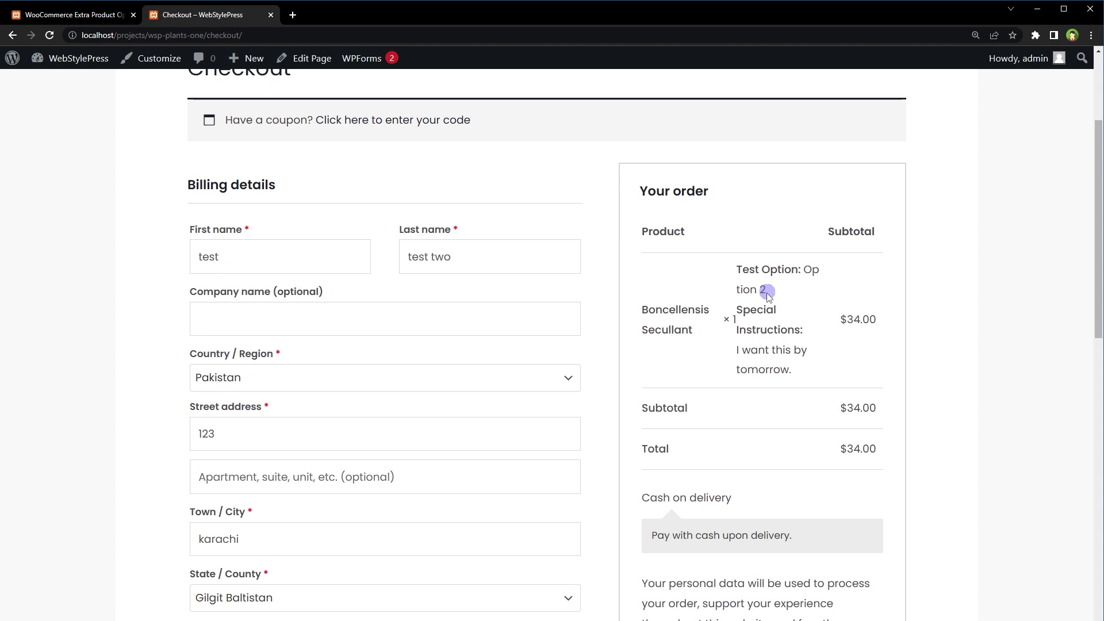
{"action": "scroll", "coordinate": [768, 292], "scroll_direction": "down", "scroll_amount": 1}
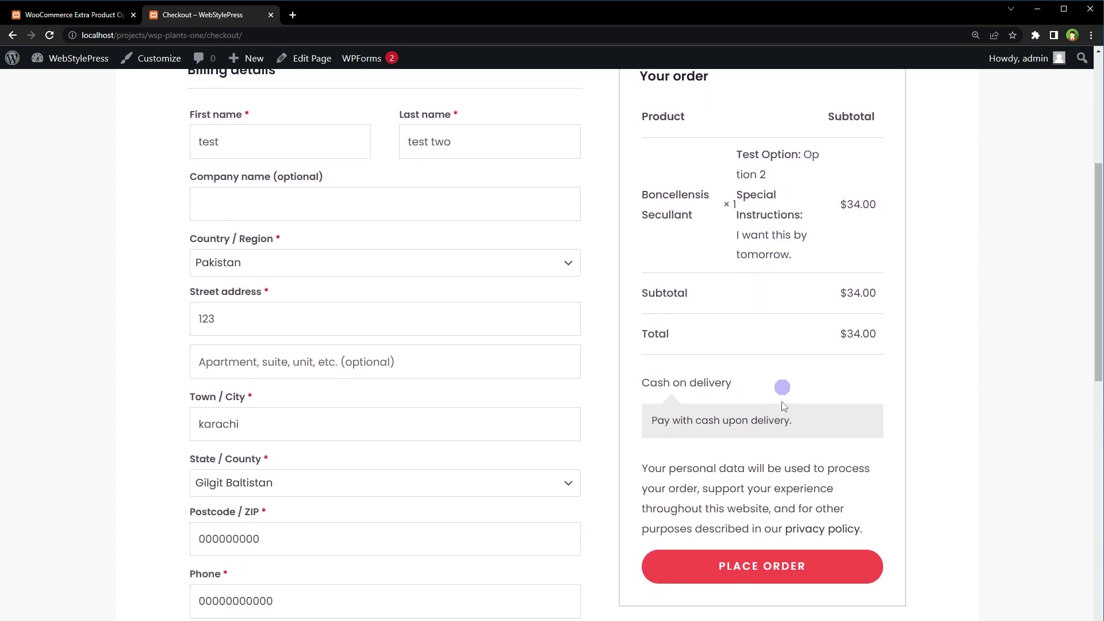
Place order #1861 and check the confirmation lists Test Option: Option 2 and the special instructions
{"action": "left_click", "coordinate": [777, 565]}
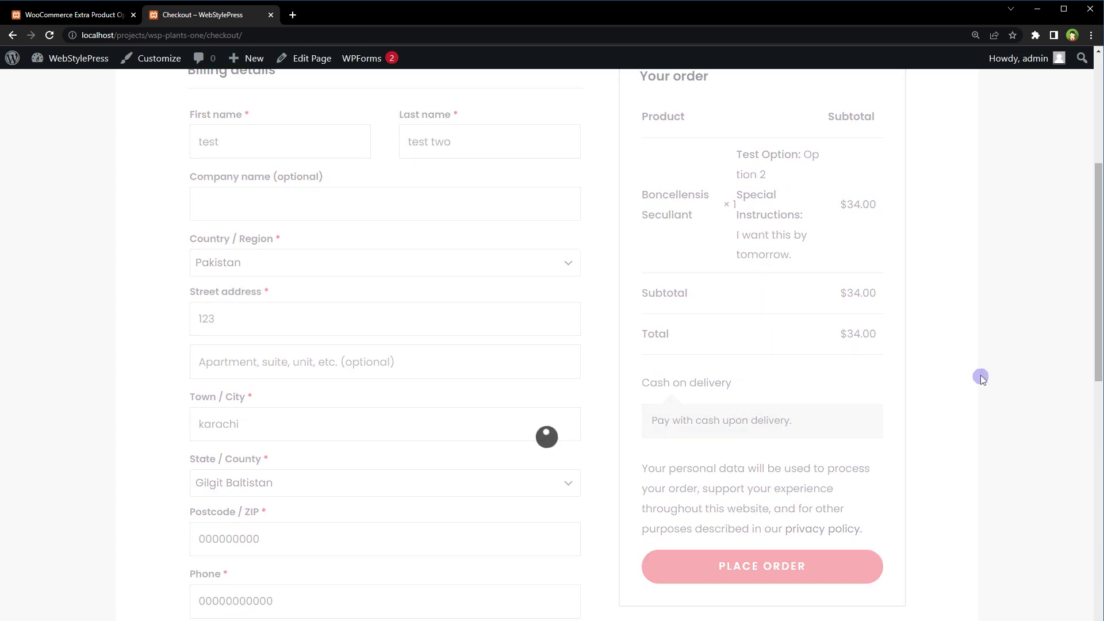
{"action": "left_click_drag", "start_coordinate": [177, 279], "coordinate": [377, 280]}
{"action": "left_click", "coordinate": [378, 279]}
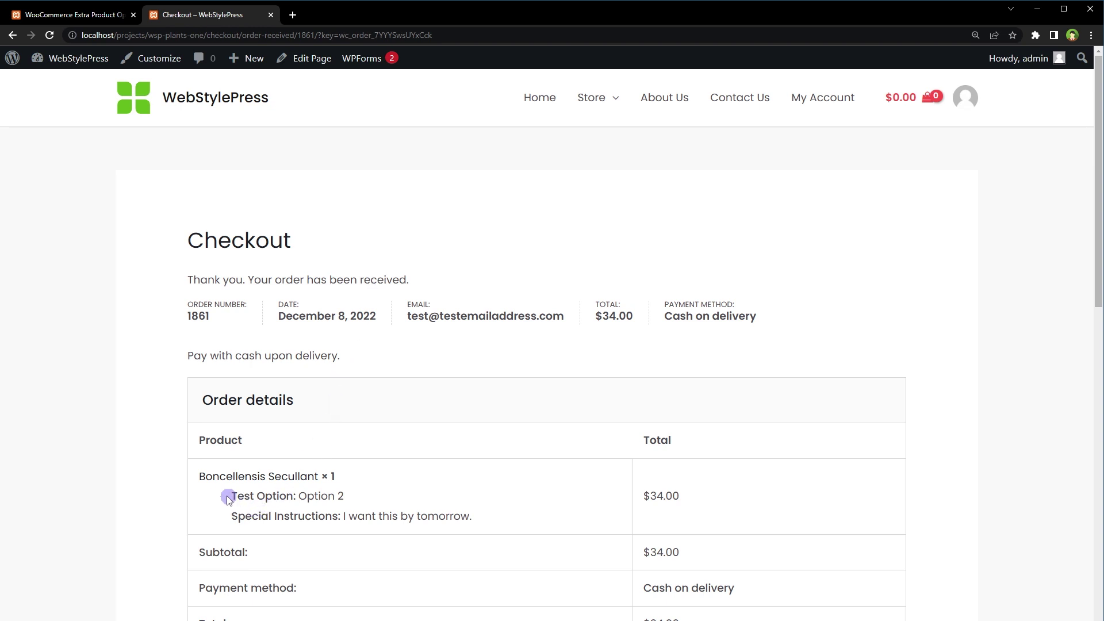
{"action": "left_click_drag", "start_coordinate": [298, 495], "coordinate": [521, 518]}
{"action": "left_click", "coordinate": [520, 518]}
Open order #1861 from WooCommerce Orders and check its Test Option: Option 2 and special instructions
{"action": "key", "text": "ctrl+Tab"}
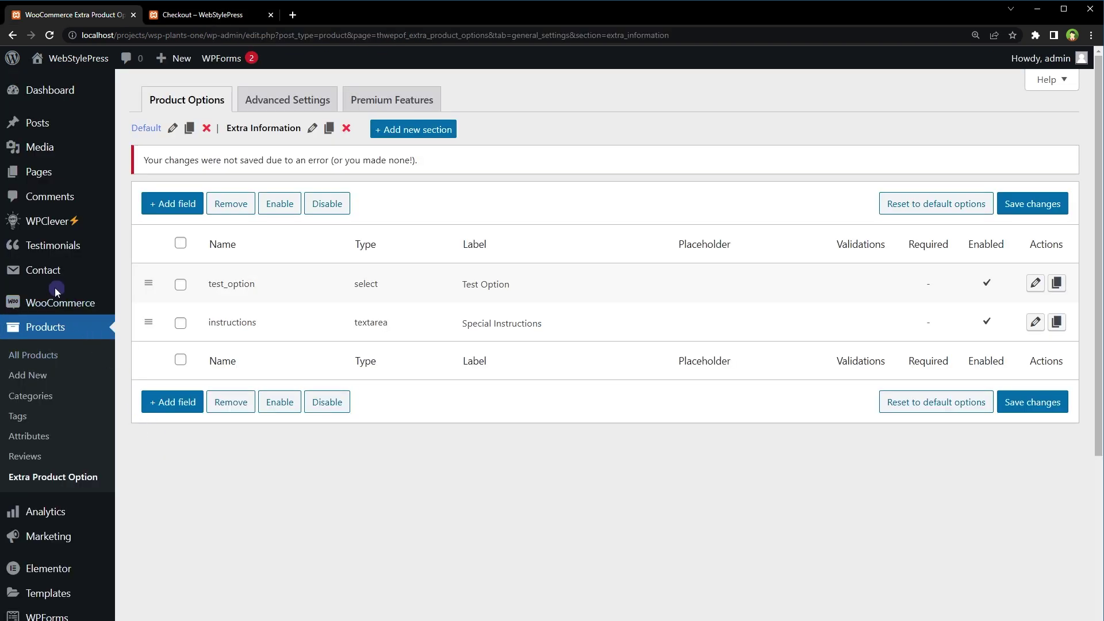
{"action": "middle_click", "coordinate": [155, 330]}
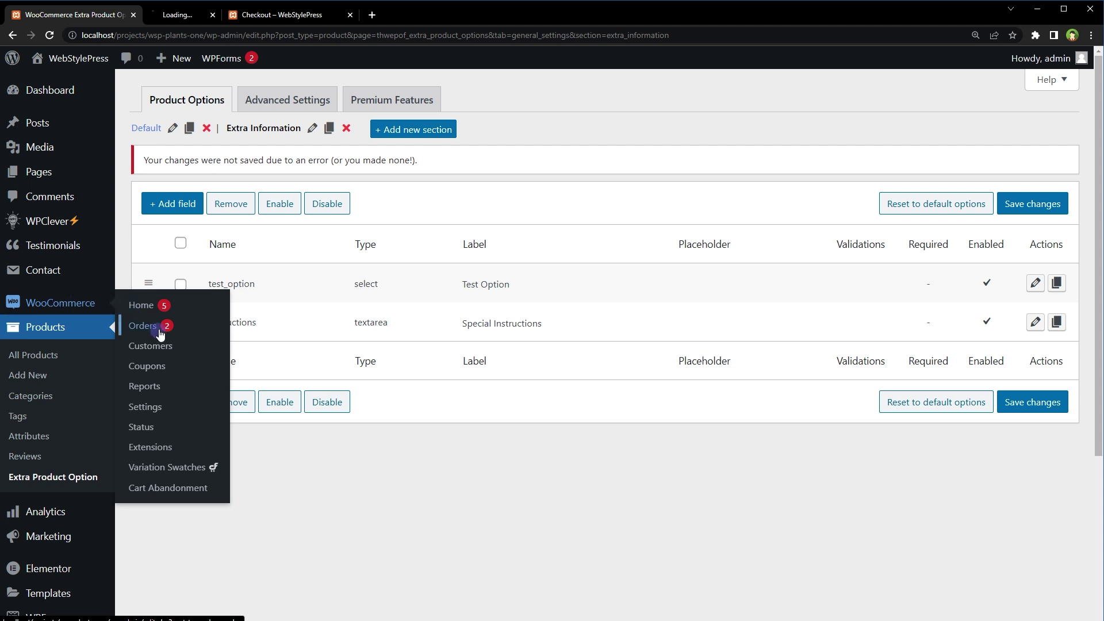
{"action": "left_click", "coordinate": [207, 15]}
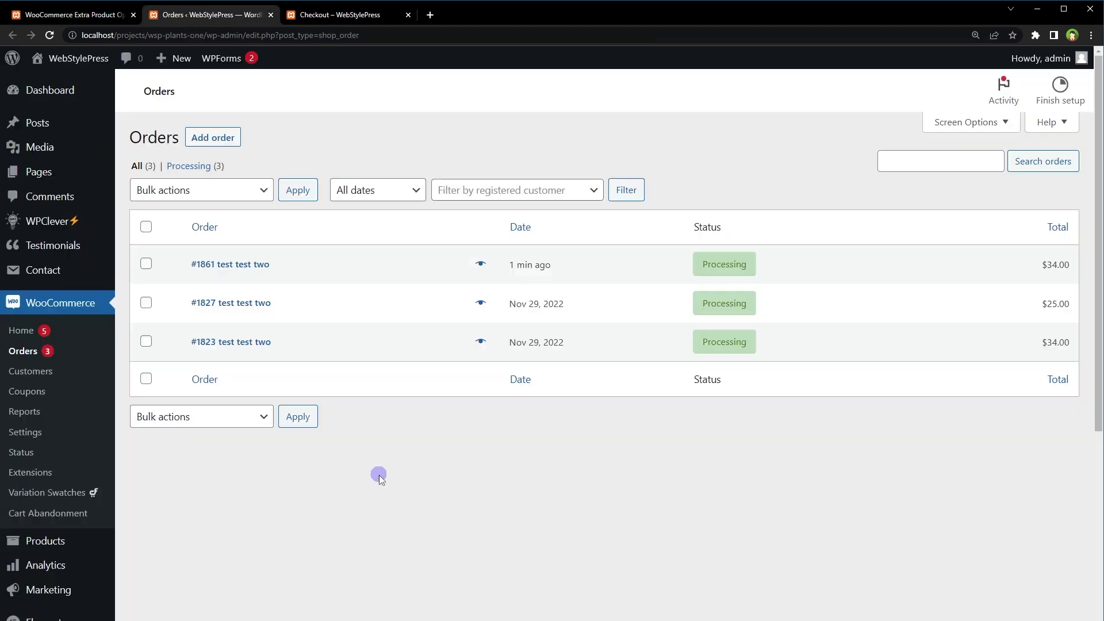
{"action": "left_click", "coordinate": [248, 266]}
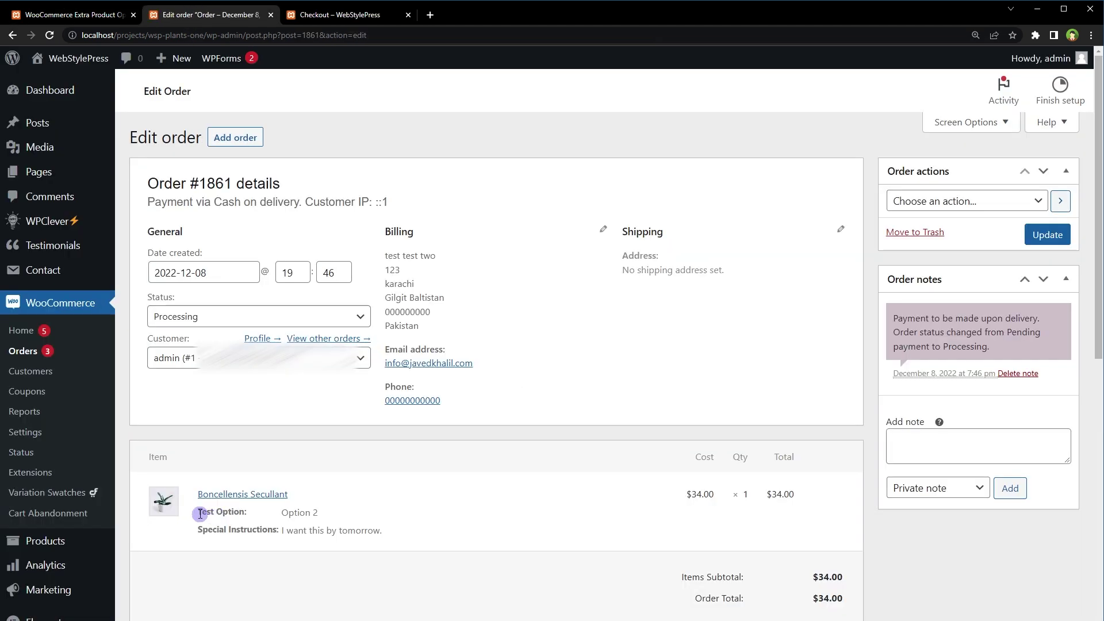
{"action": "left_click_drag", "start_coordinate": [198, 513], "coordinate": [350, 514]}
{"action": "mouse_move", "coordinate": [229, 543]}
{"action": "left_mouse_down"}
{"action": "mouse_move", "coordinate": [193, 534]}
{"action": "mouse_move", "coordinate": [445, 532]}
{"action": "left_mouse_up"}
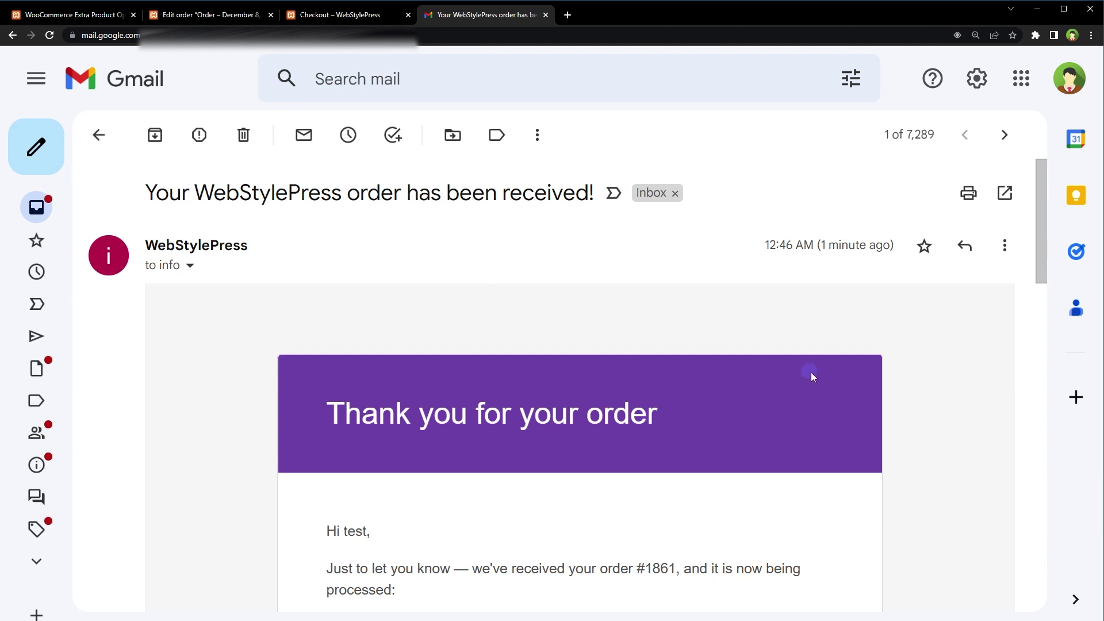
{"action": "scroll", "coordinate": [828, 393], "scroll_direction": "down", "scroll_amount": 3}
{"action": "scroll", "coordinate": [832, 398], "scroll_direction": "down", "scroll_amount": 1}
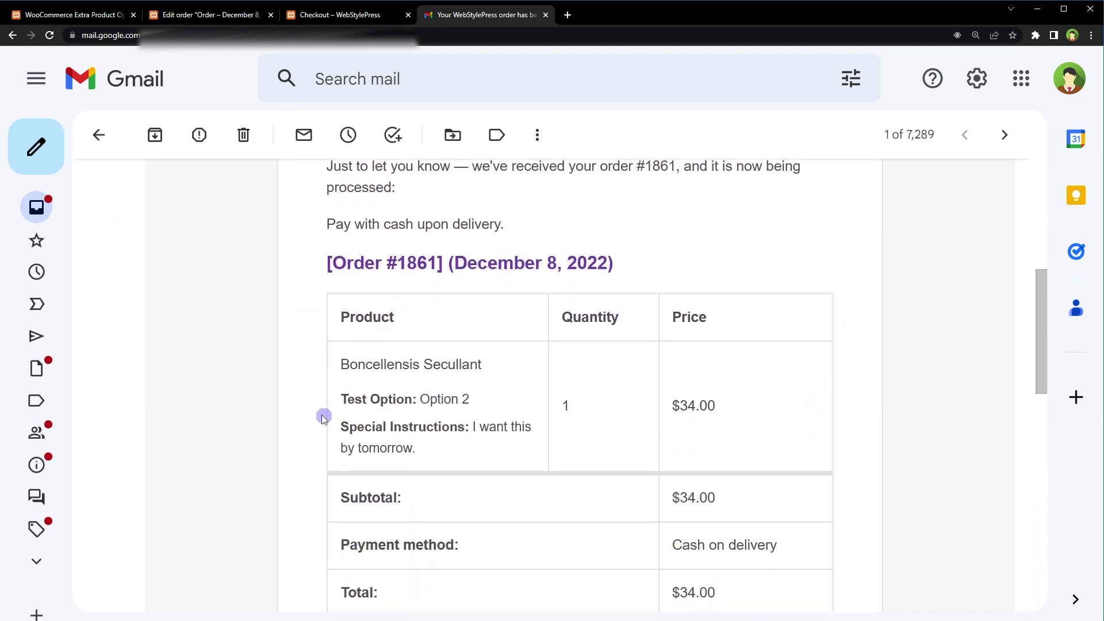
{"action": "left_click_drag", "start_coordinate": [340, 402], "coordinate": [444, 442]}
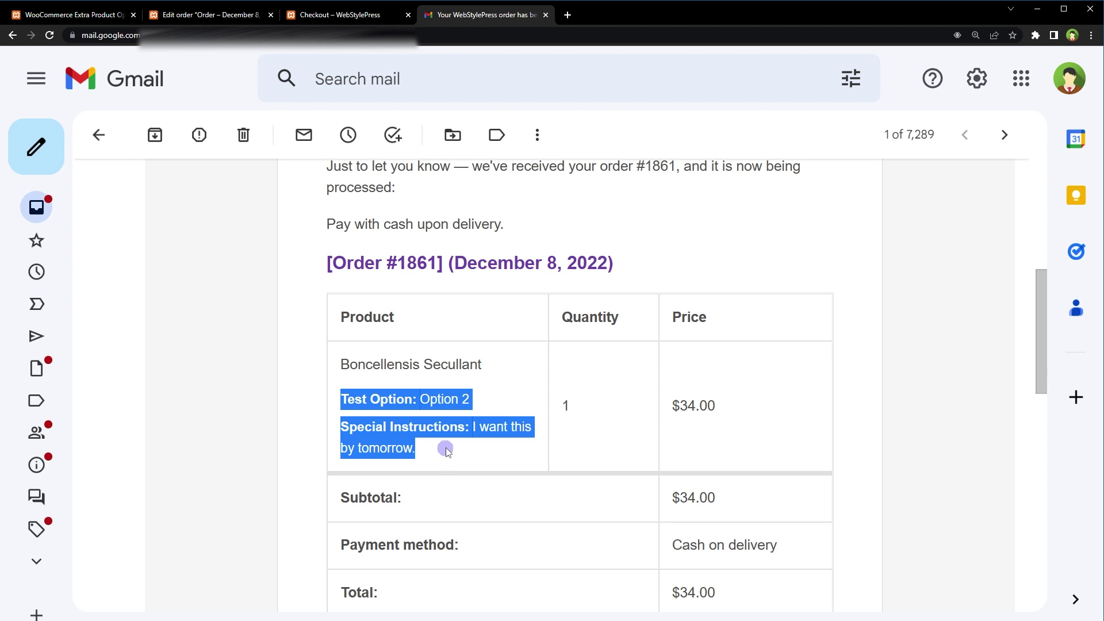
Check that the New Order #1861 email shows Option 2 and the special instructions
{"action": "left_click_drag", "start_coordinate": [321, 412], "coordinate": [544, 414]}
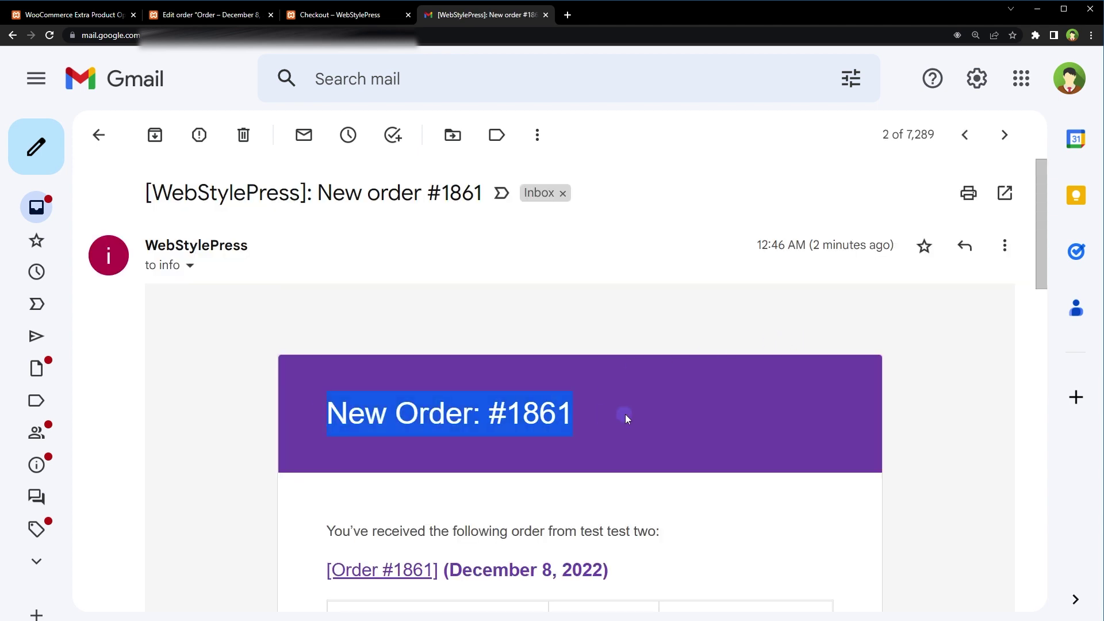
{"action": "scroll", "coordinate": [749, 422], "scroll_direction": "down", "scroll_amount": 1}
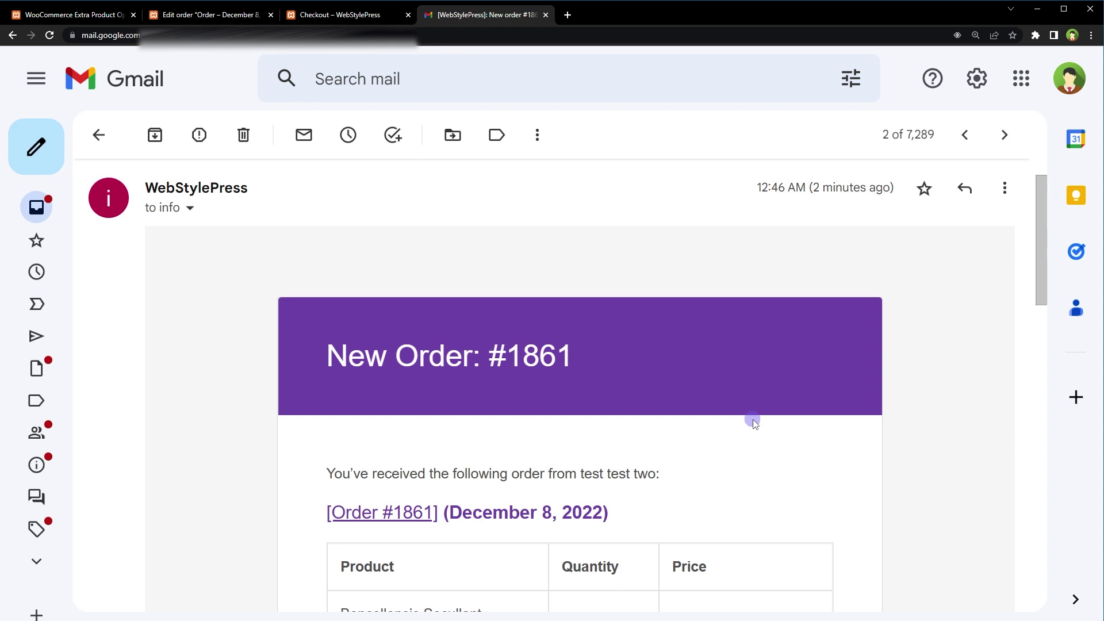
{"action": "scroll", "coordinate": [753, 420], "scroll_direction": "down", "scroll_amount": 3}
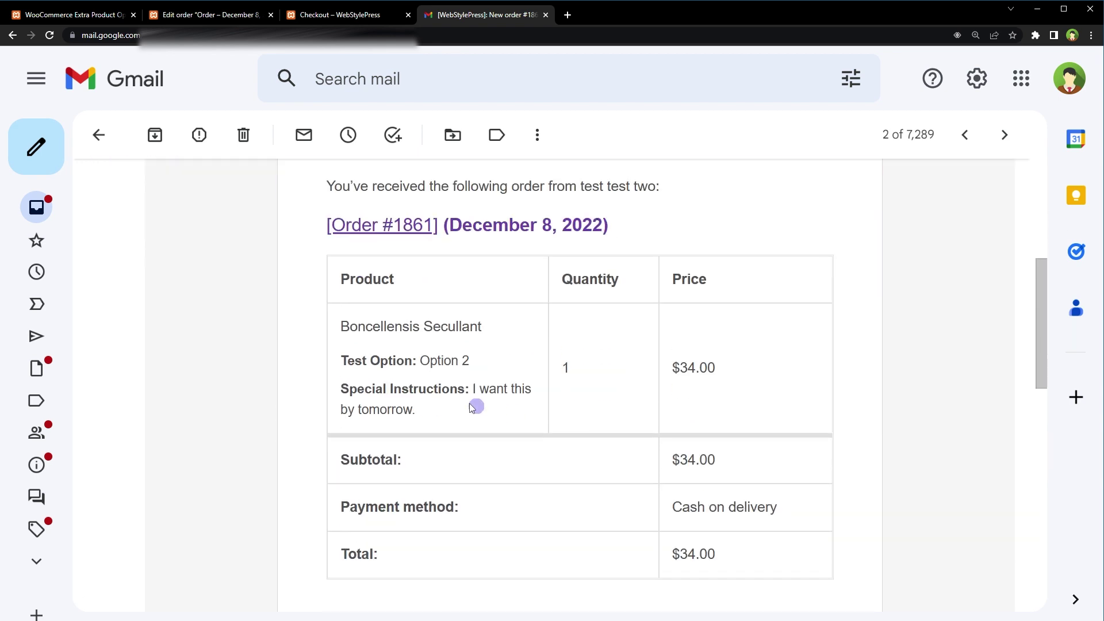
{"action": "left_click_drag", "start_coordinate": [420, 361], "coordinate": [540, 360]}
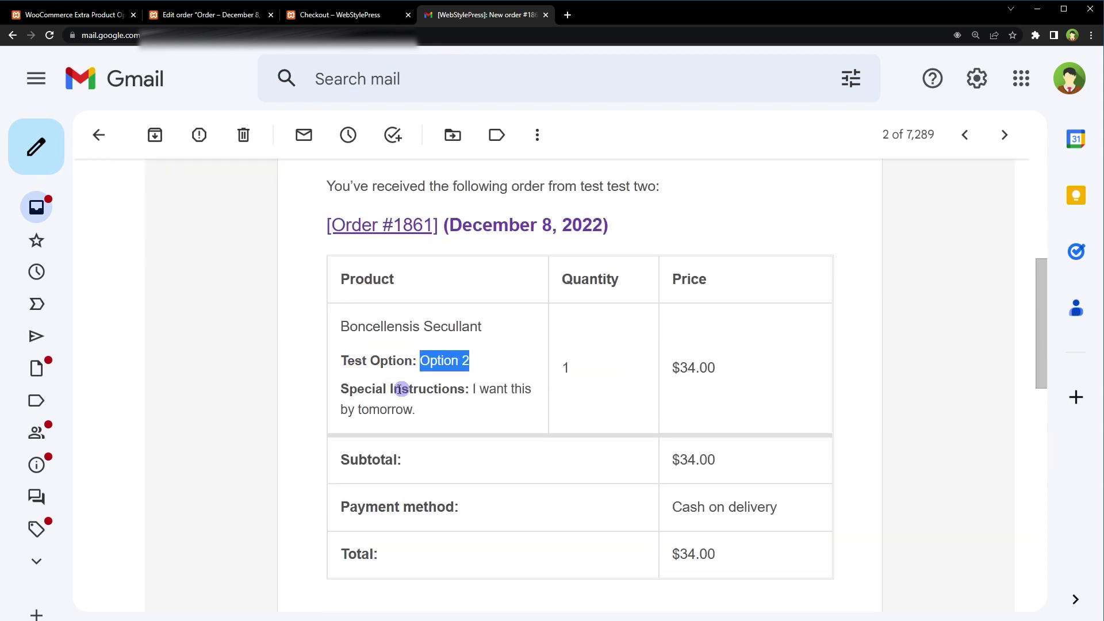
{"action": "left_click_drag", "start_coordinate": [471, 390], "coordinate": [476, 411]}
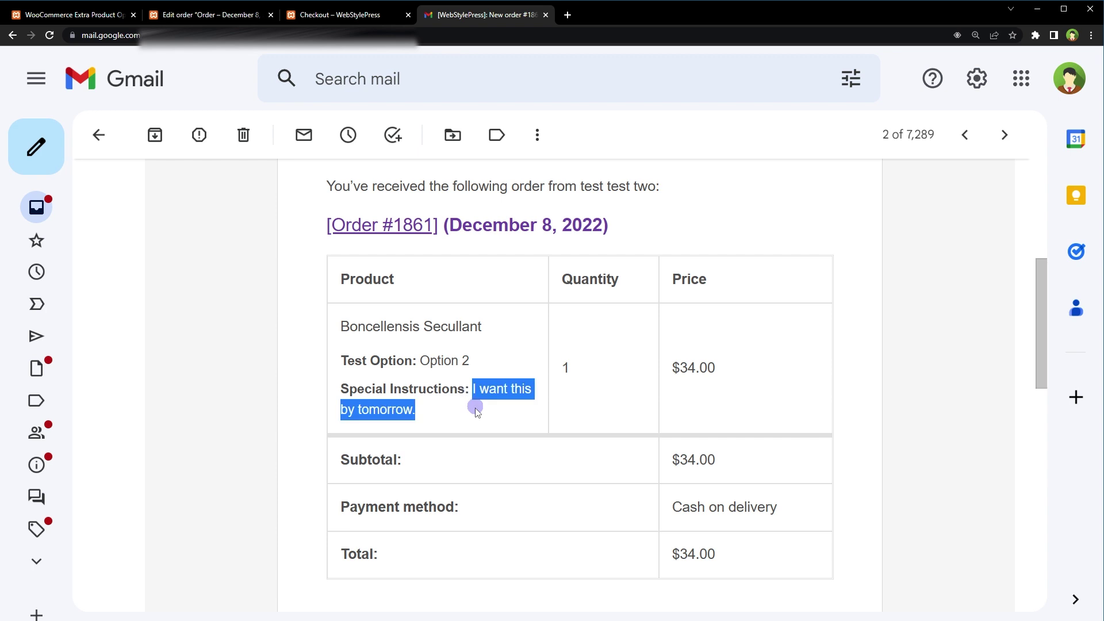
Note Boncellensis Secullant, then mark free field types Hidden, Number, Email, URL, Slider/Range and Telephone
{"action": "left_click_drag", "start_coordinate": [333, 331], "coordinate": [509, 334]}
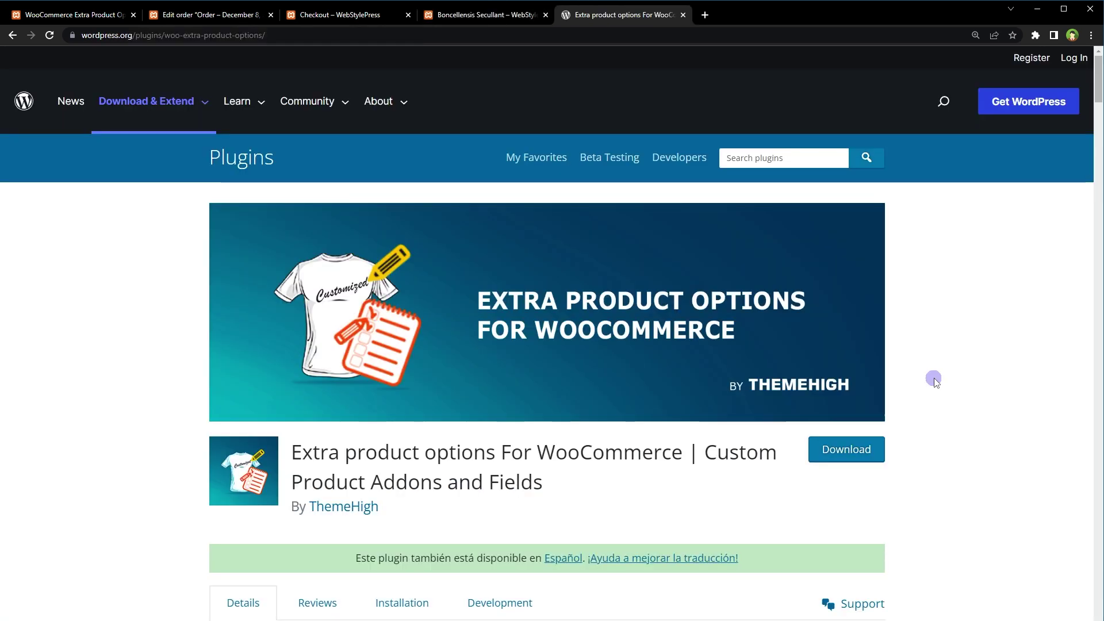
{"action": "scroll", "coordinate": [933, 379], "scroll_direction": "down", "scroll_amount": 6}
{"action": "scroll", "coordinate": [934, 379], "scroll_direction": "down", "scroll_amount": 5}
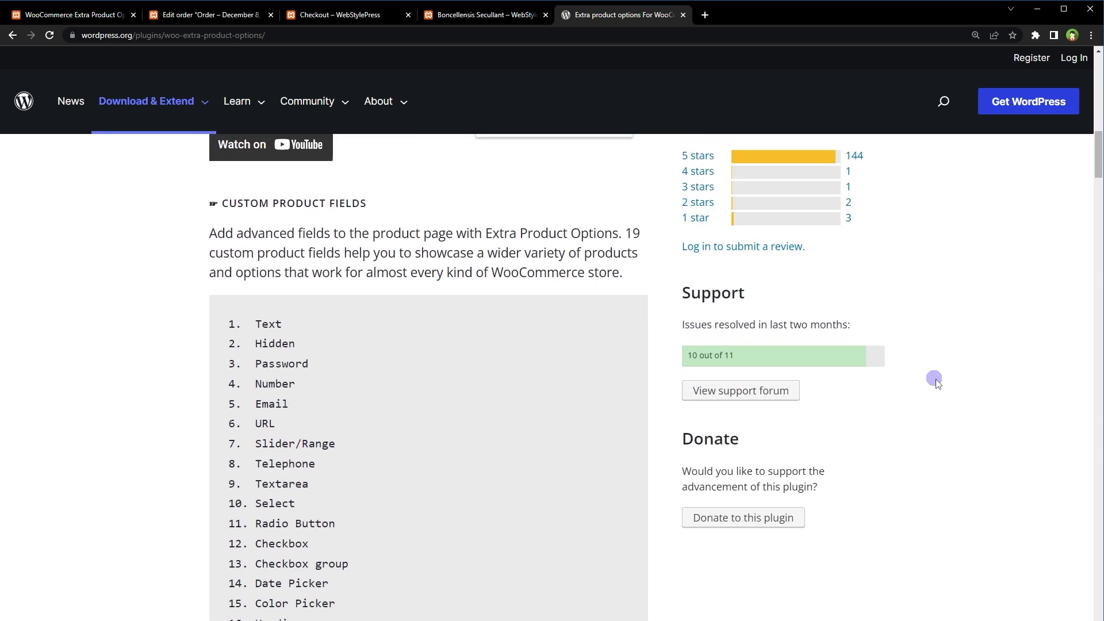
{"action": "scroll", "coordinate": [935, 380], "scroll_direction": "down", "scroll_amount": 1}
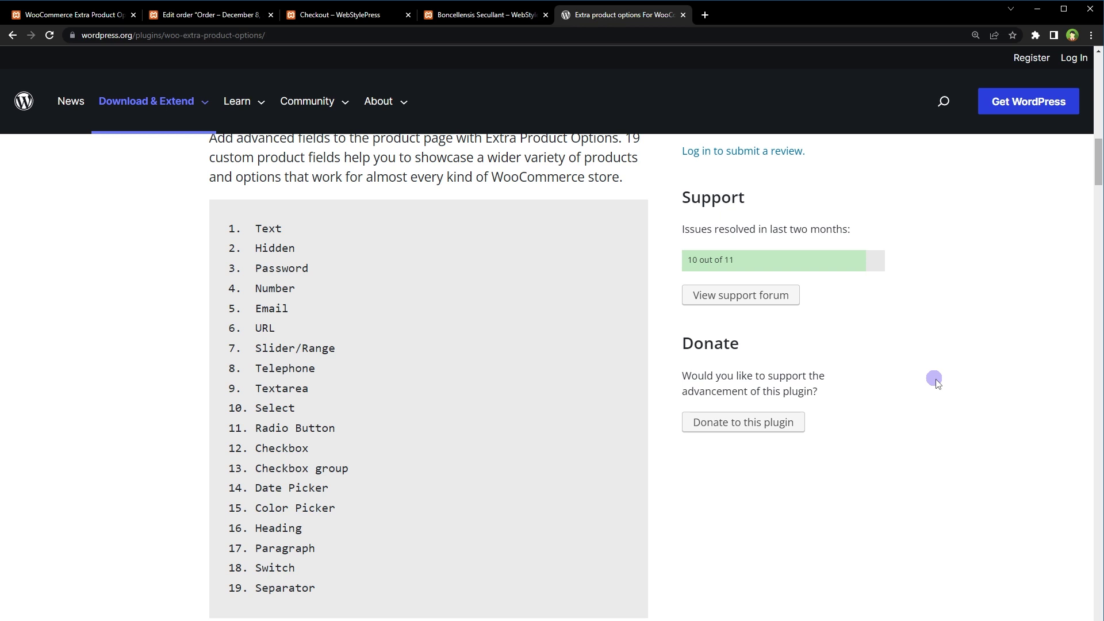
{"action": "double_click", "coordinate": [276, 250]}
{"action": "left_click", "coordinate": [280, 261]}
{"action": "double_click", "coordinate": [274, 288]}
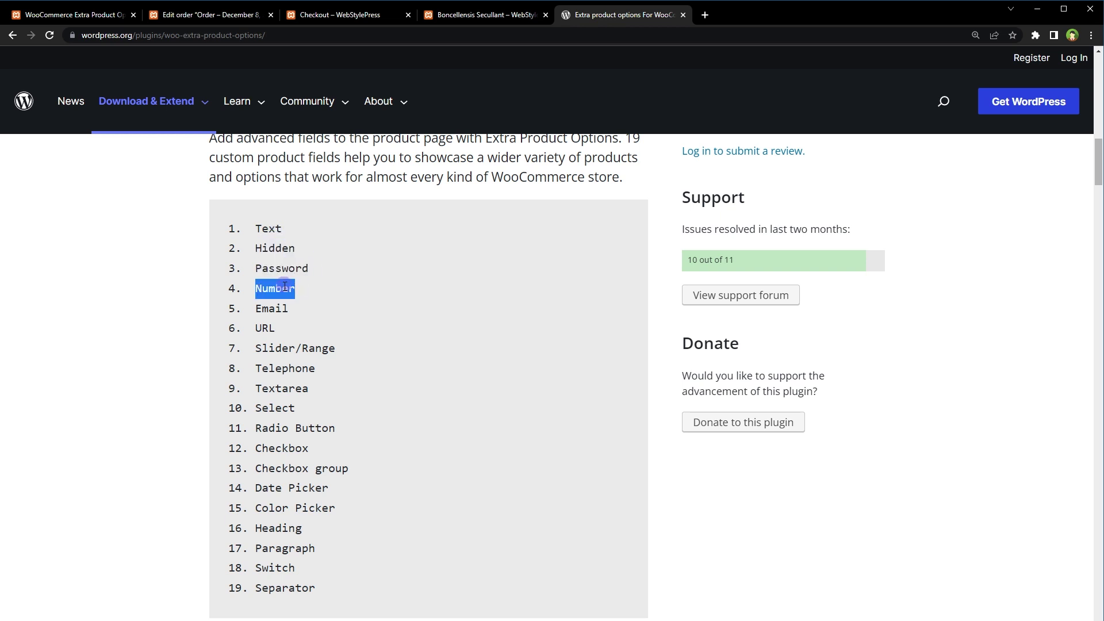
{"action": "double_click", "coordinate": [274, 308]}
{"action": "double_click", "coordinate": [264, 327]}
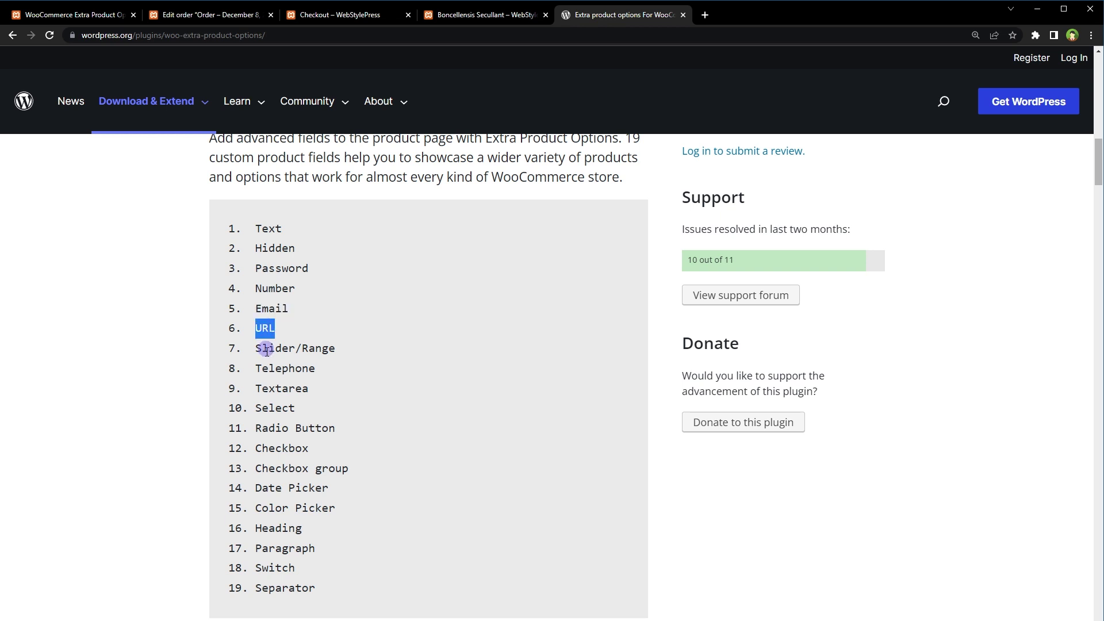
{"action": "left_click_drag", "start_coordinate": [262, 348], "coordinate": [341, 350]}
{"action": "double_click", "coordinate": [285, 369]}
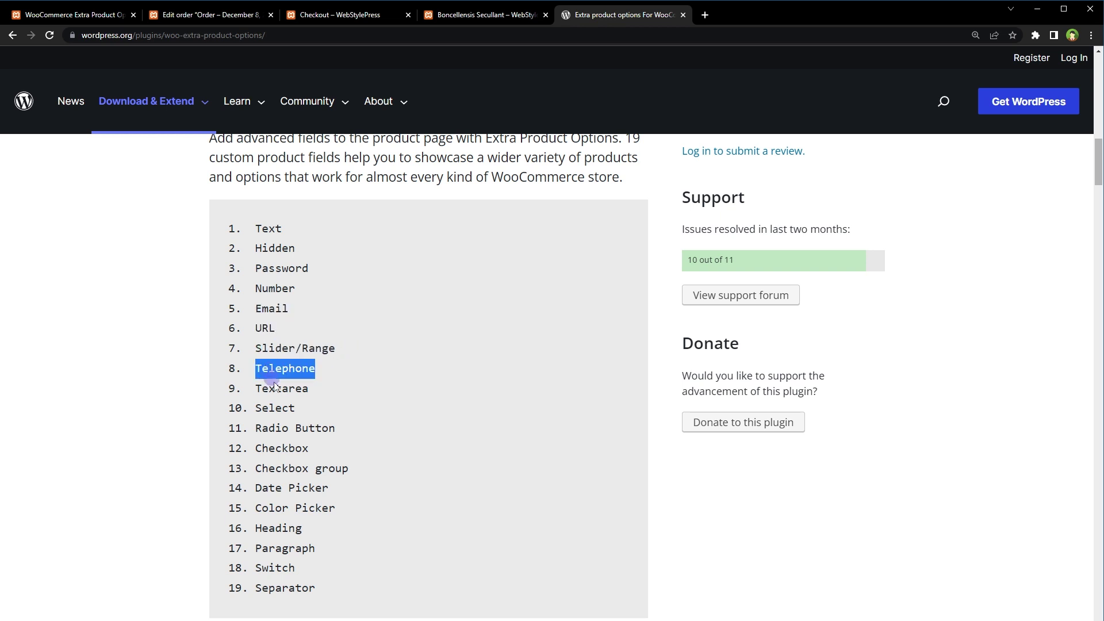
{"action": "left_click", "coordinate": [276, 385]}
Mark free field types Textarea, Select, Radio Button, Checkbox, Checkbox group, Date Picker, Color Picker, Heading, Switch and Separator
{"action": "double_click", "coordinate": [277, 389]}
{"action": "double_click", "coordinate": [274, 407]}
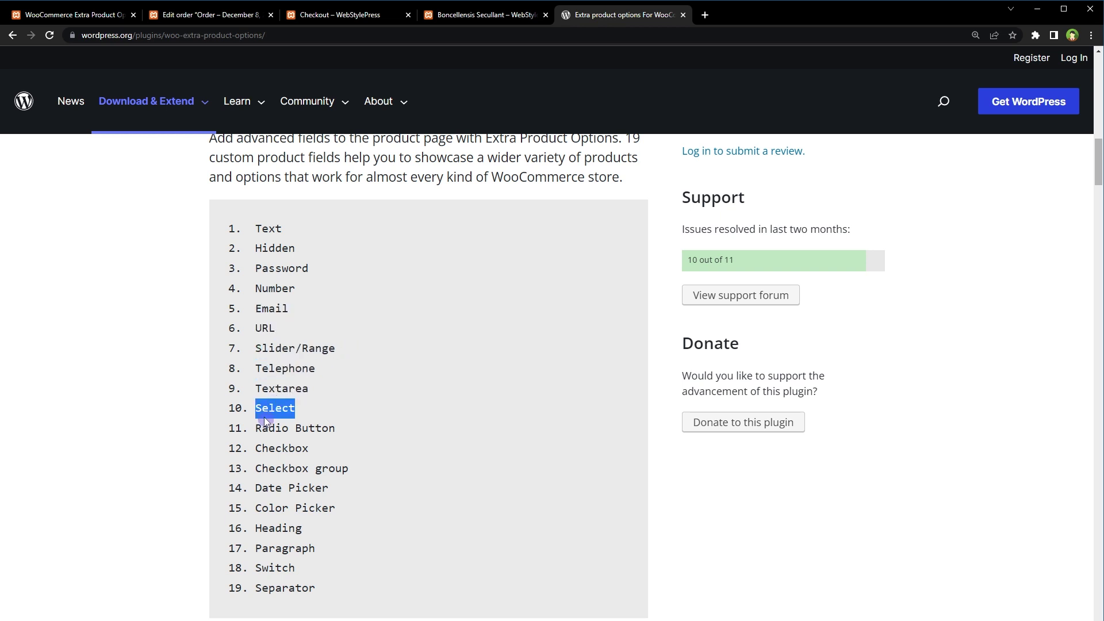
{"action": "left_click_drag", "start_coordinate": [268, 428], "coordinate": [349, 431]}
{"action": "left_click_drag", "start_coordinate": [283, 451], "coordinate": [314, 450]}
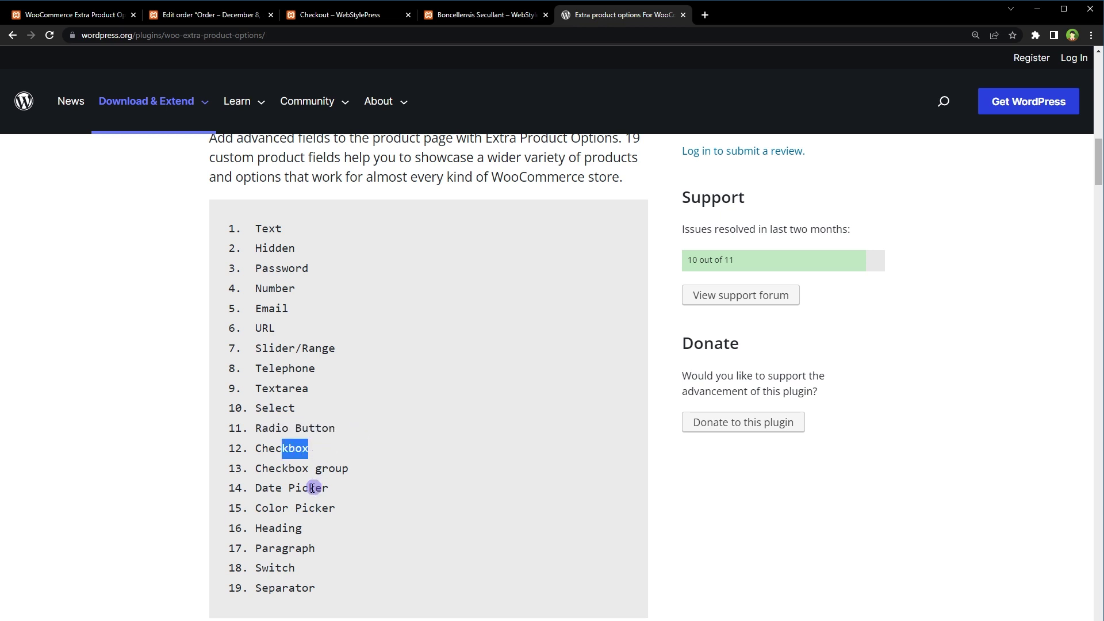
{"action": "left_click_drag", "start_coordinate": [255, 468], "coordinate": [374, 472]}
{"action": "left_click_drag", "start_coordinate": [253, 488], "coordinate": [334, 489]}
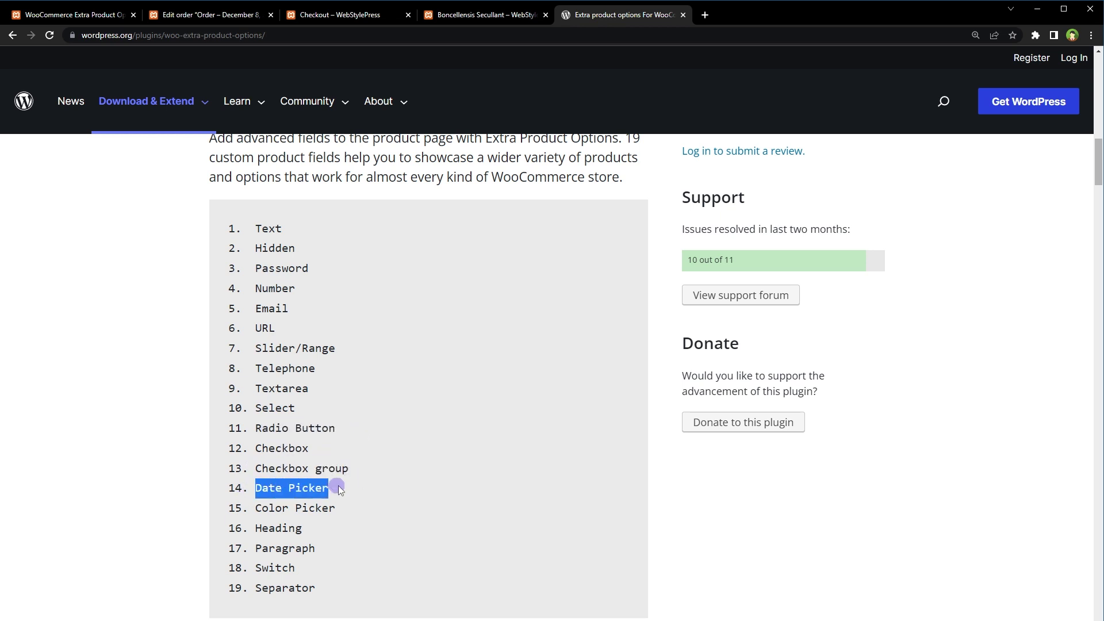
{"action": "left_click_drag", "start_coordinate": [259, 509], "coordinate": [379, 512]}
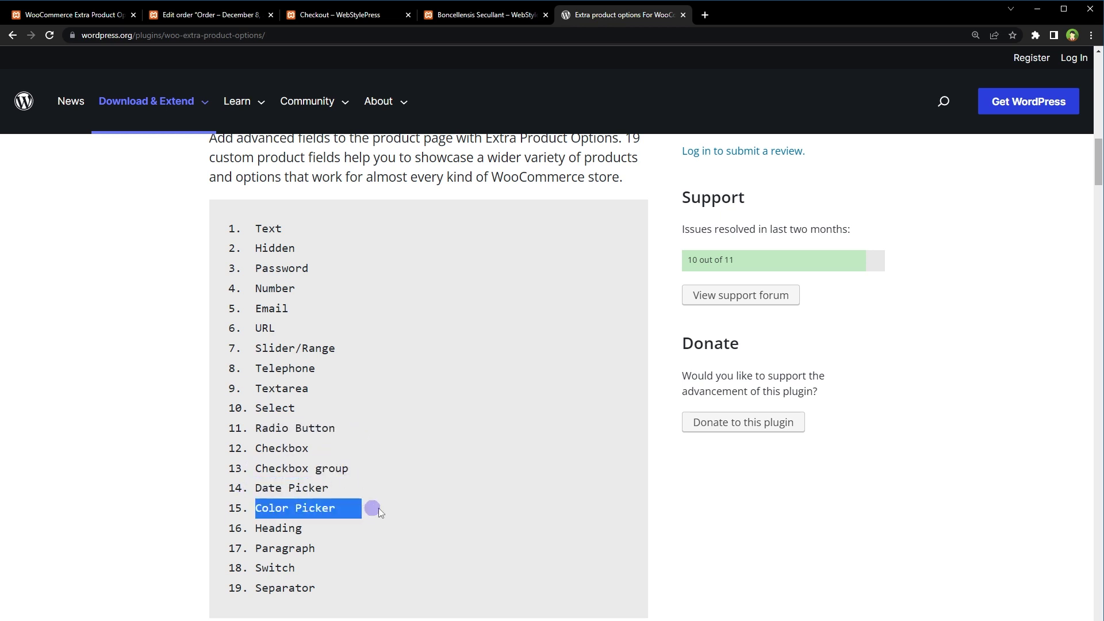
{"action": "double_click", "coordinate": [290, 528]}
{"action": "double_click", "coordinate": [273, 569]}
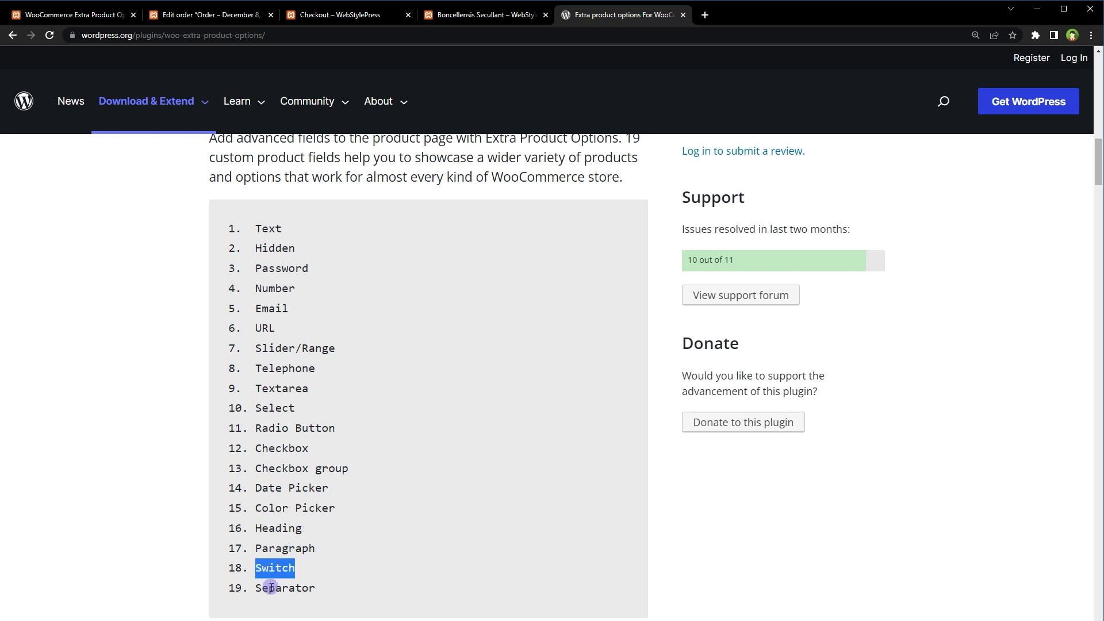
{"action": "double_click", "coordinate": [271, 588]}
{"action": "scroll", "coordinate": [788, 579], "scroll_direction": "down", "scroll_amount": 1}
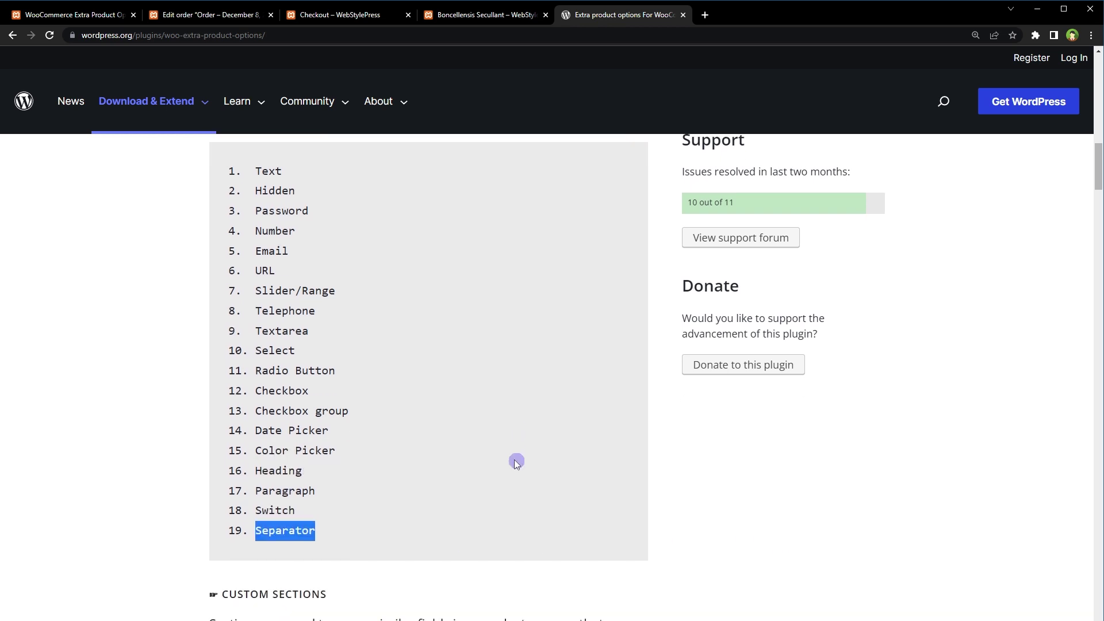
{"action": "scroll", "coordinate": [514, 460], "scroll_direction": "down", "scroll_amount": 3}
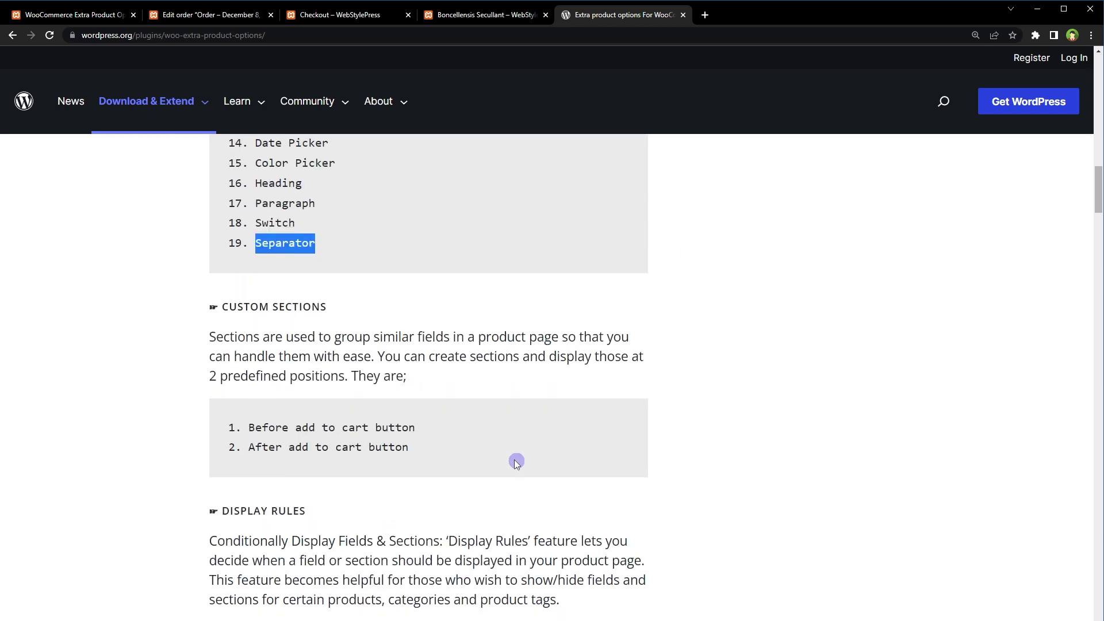
{"action": "scroll", "coordinate": [514, 460], "scroll_direction": "down", "scroll_amount": 3}
{"action": "scroll", "coordinate": [514, 459], "scroll_direction": "down", "scroll_amount": 3}
{"action": "scroll", "coordinate": [514, 460], "scroll_direction": "down", "scroll_amount": 5}
{"action": "scroll", "coordinate": [515, 460], "scroll_direction": "down", "scroll_amount": 5}
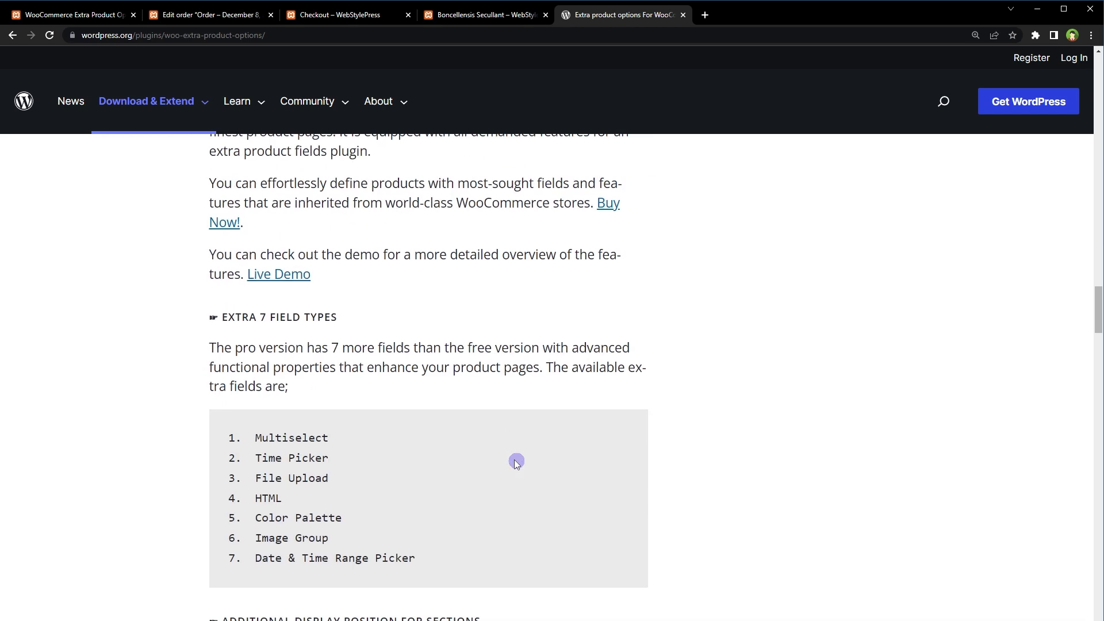
{"action": "scroll", "coordinate": [514, 460], "scroll_direction": "down", "scroll_amount": 1}
Mark pro field types Multiselect, Time Picker, File Upload, HTML, Color Palette, Image Group and Date & Time Range Picker
{"action": "double_click", "coordinate": [294, 380]}
{"action": "left_click_drag", "start_coordinate": [254, 402], "coordinate": [346, 399]}
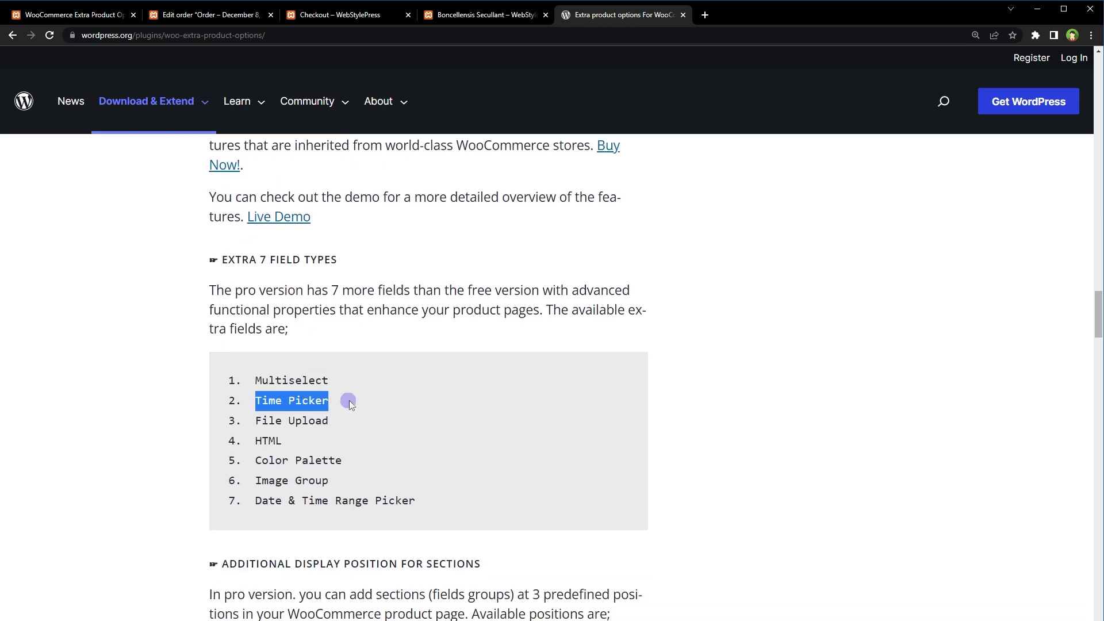
{"action": "left_click_drag", "start_coordinate": [254, 422], "coordinate": [370, 425]}
{"action": "double_click", "coordinate": [271, 441]}
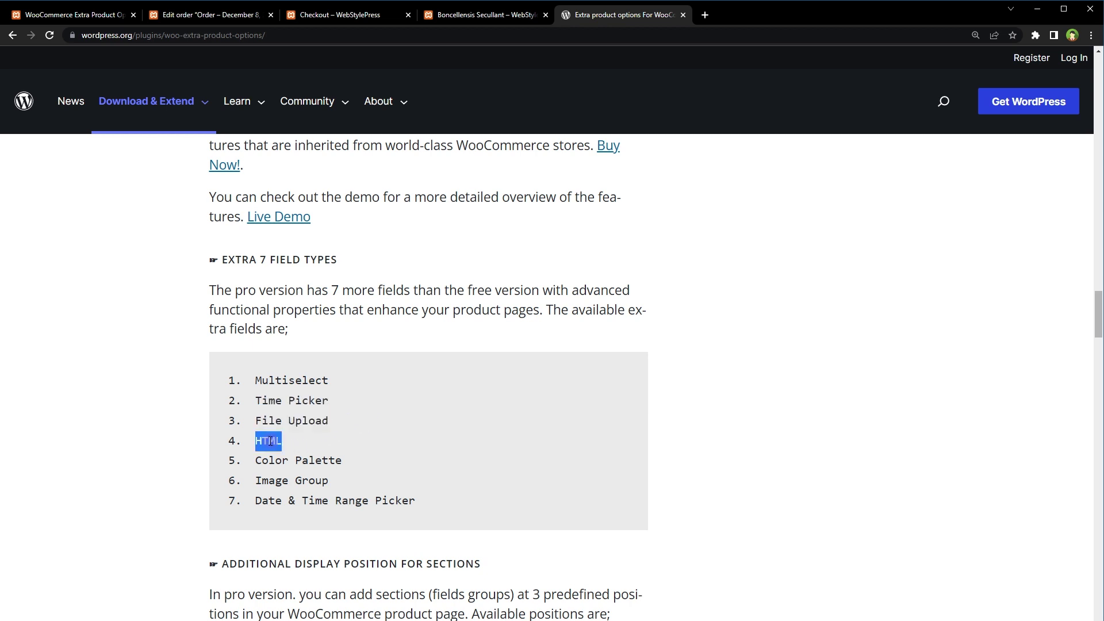
{"action": "left_click_drag", "start_coordinate": [255, 461], "coordinate": [377, 464]}
{"action": "left_click_drag", "start_coordinate": [249, 481], "coordinate": [346, 481]}
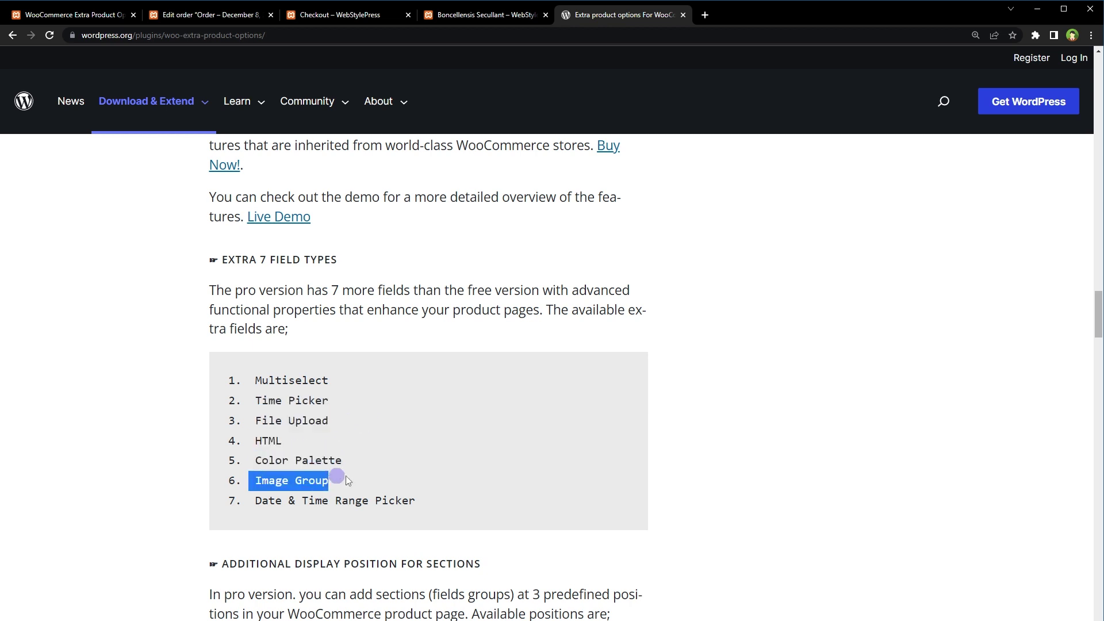
{"action": "left_click_drag", "start_coordinate": [256, 498], "coordinate": [449, 498]}
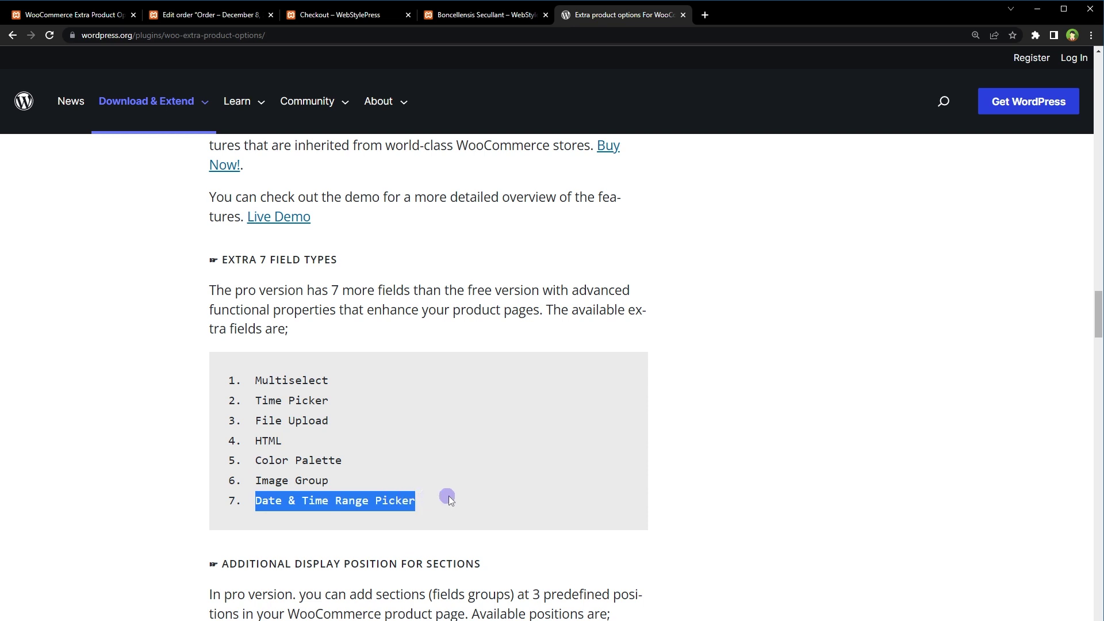
{"action": "scroll", "coordinate": [779, 440], "scroll_direction": "down", "scroll_amount": 5}
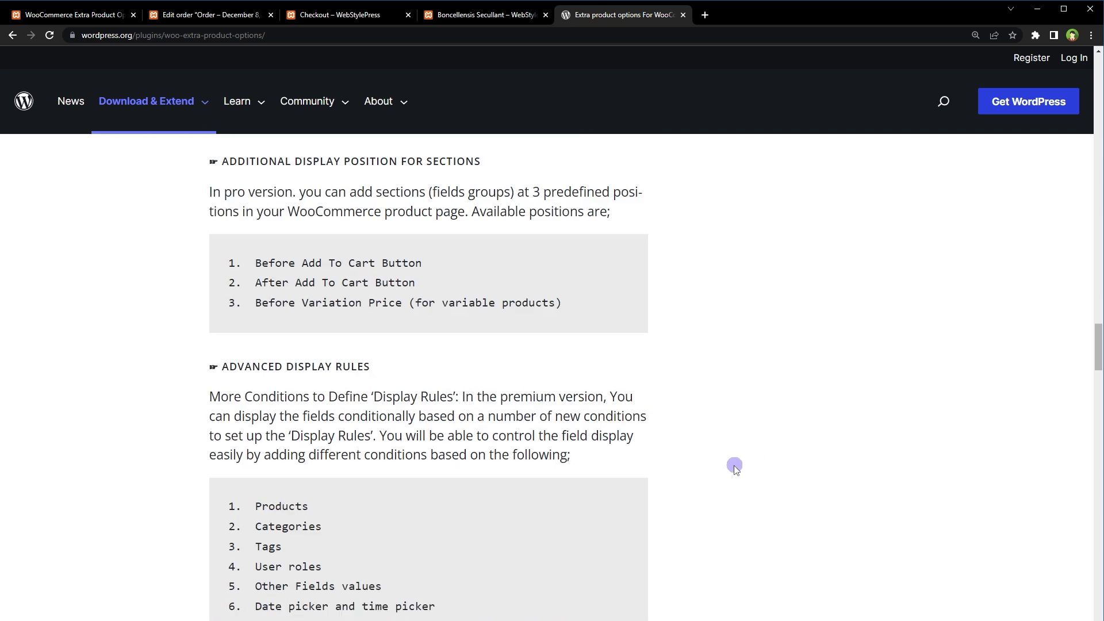
{"action": "scroll", "coordinate": [734, 467], "scroll_direction": "down", "scroll_amount": 1}
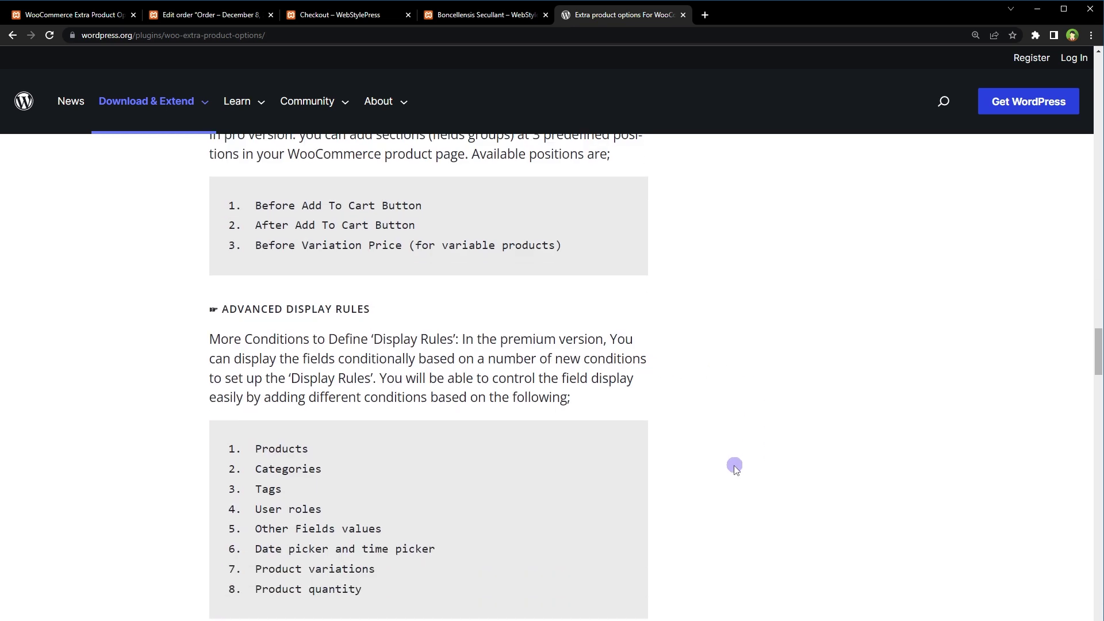
{"action": "scroll", "coordinate": [734, 467], "scroll_direction": "down", "scroll_amount": 2}
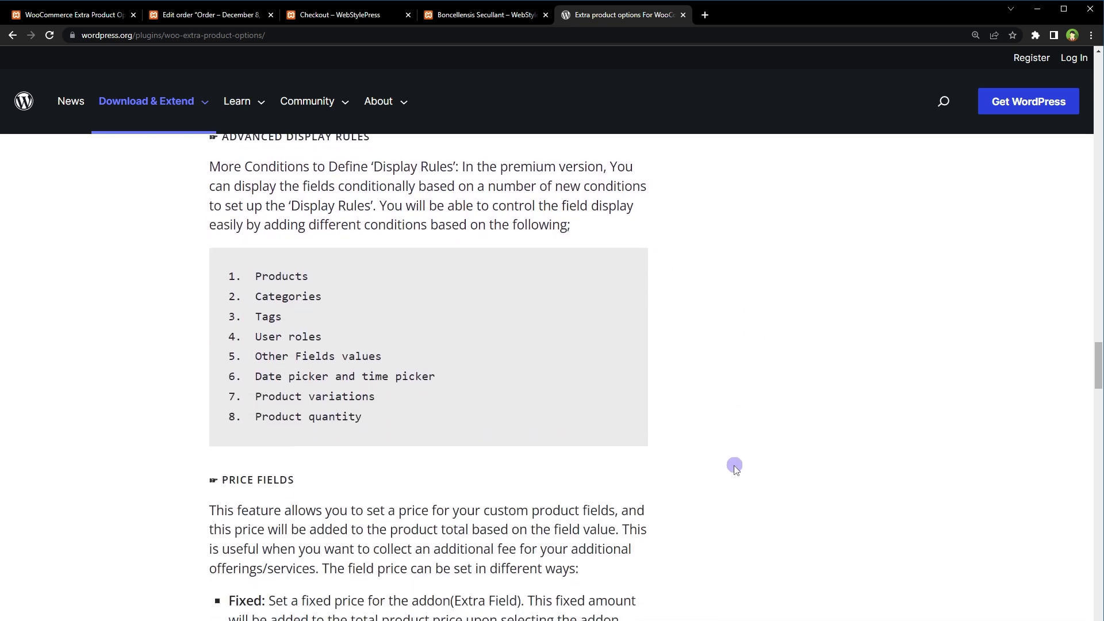
Mark display rule conditions: Products, Categories, Tags, User roles, Other Fields, Date/Time picker, Variations, Quantity
{"action": "double_click", "coordinate": [267, 276]}
{"action": "double_click", "coordinate": [270, 295]}
{"action": "double_click", "coordinate": [269, 316]}
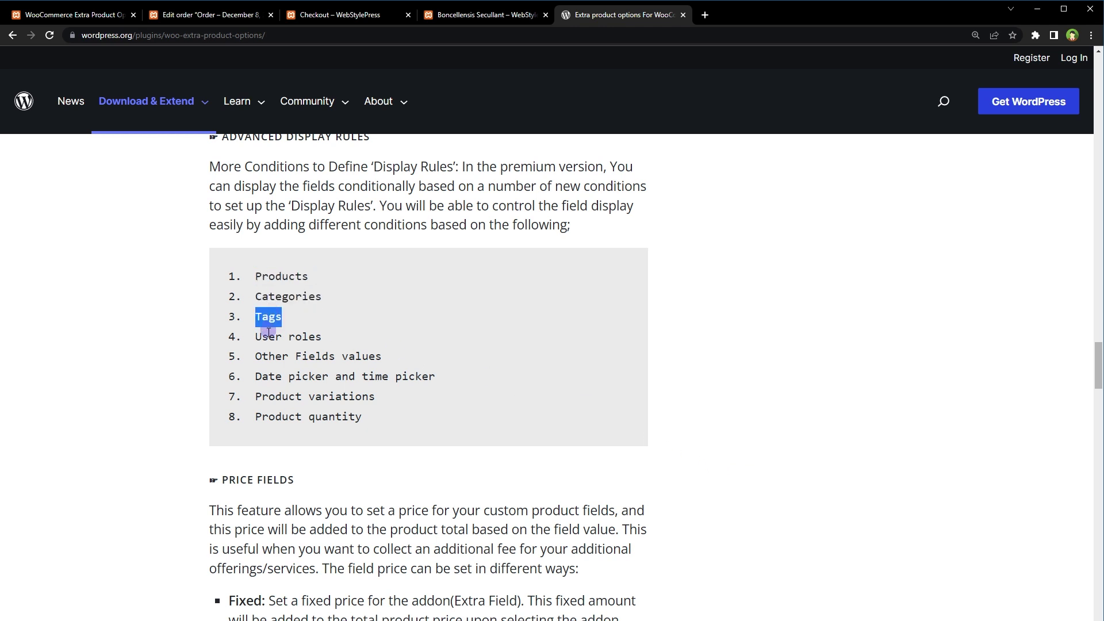
{"action": "left_click_drag", "start_coordinate": [256, 337], "coordinate": [371, 344]}
{"action": "left_click_drag", "start_coordinate": [255, 356], "coordinate": [423, 357]}
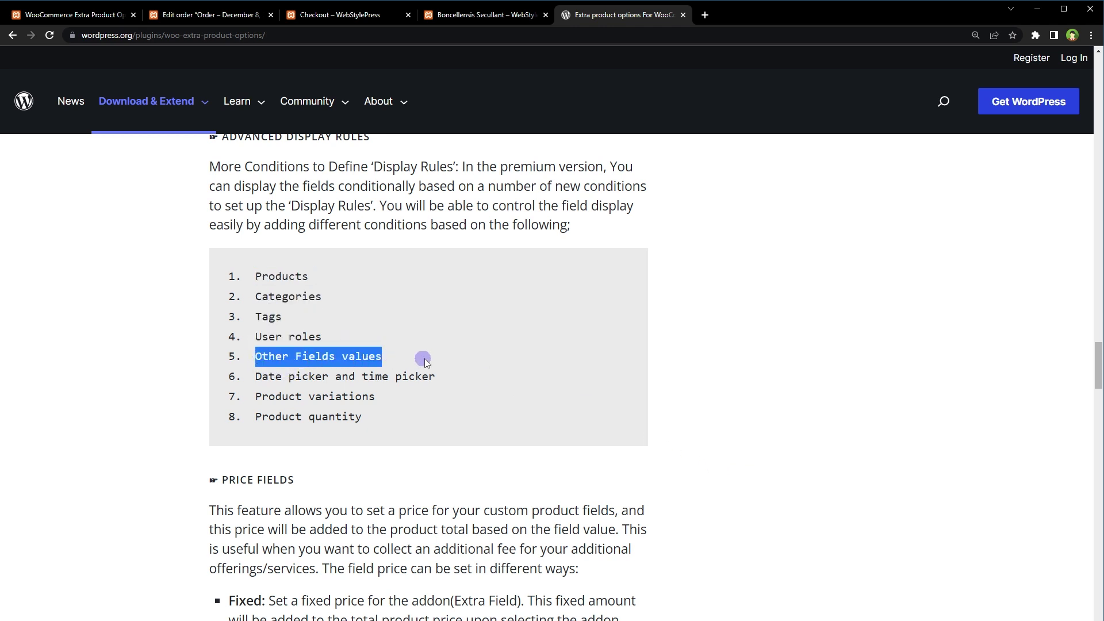
{"action": "left_click_drag", "start_coordinate": [256, 376], "coordinate": [477, 369]}
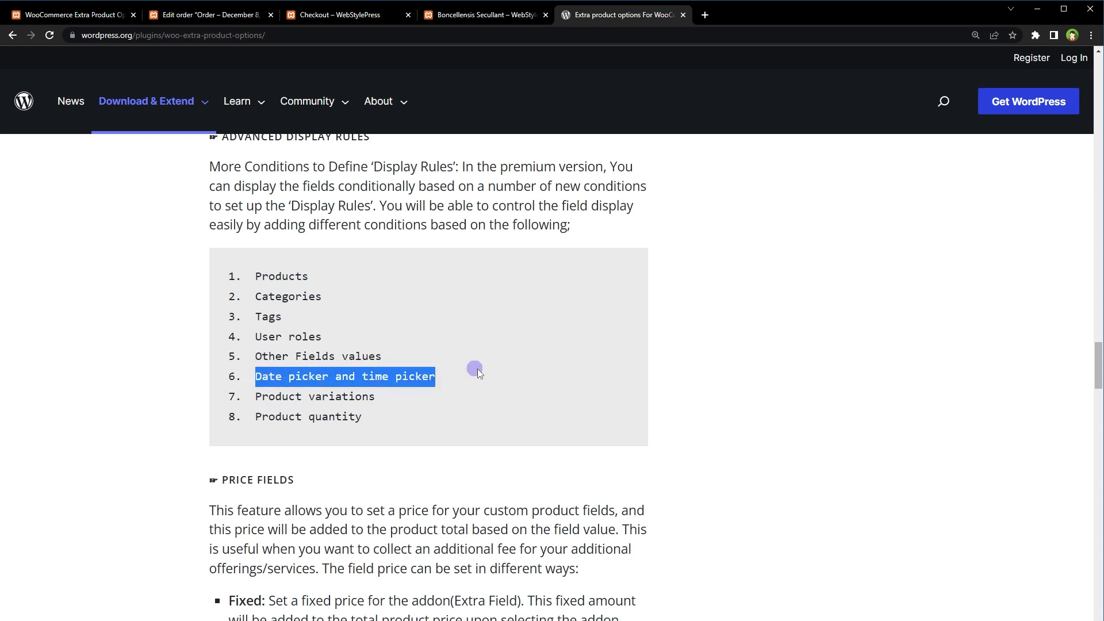
{"action": "left_click_drag", "start_coordinate": [256, 397], "coordinate": [376, 398]}
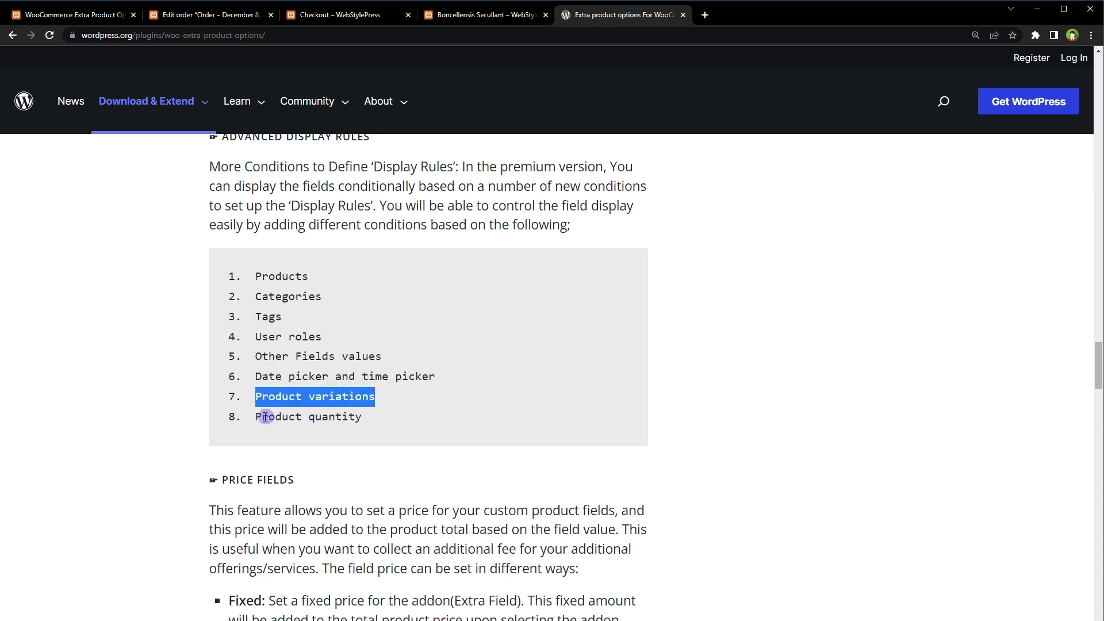
{"action": "left_click_drag", "start_coordinate": [256, 416], "coordinate": [443, 416]}
{"action": "left_click", "coordinate": [442, 416]}
{"action": "scroll", "coordinate": [445, 420], "scroll_direction": "up", "scroll_amount": 1}
{"action": "scroll", "coordinate": [445, 421], "scroll_direction": "down", "scroll_amount": 4}
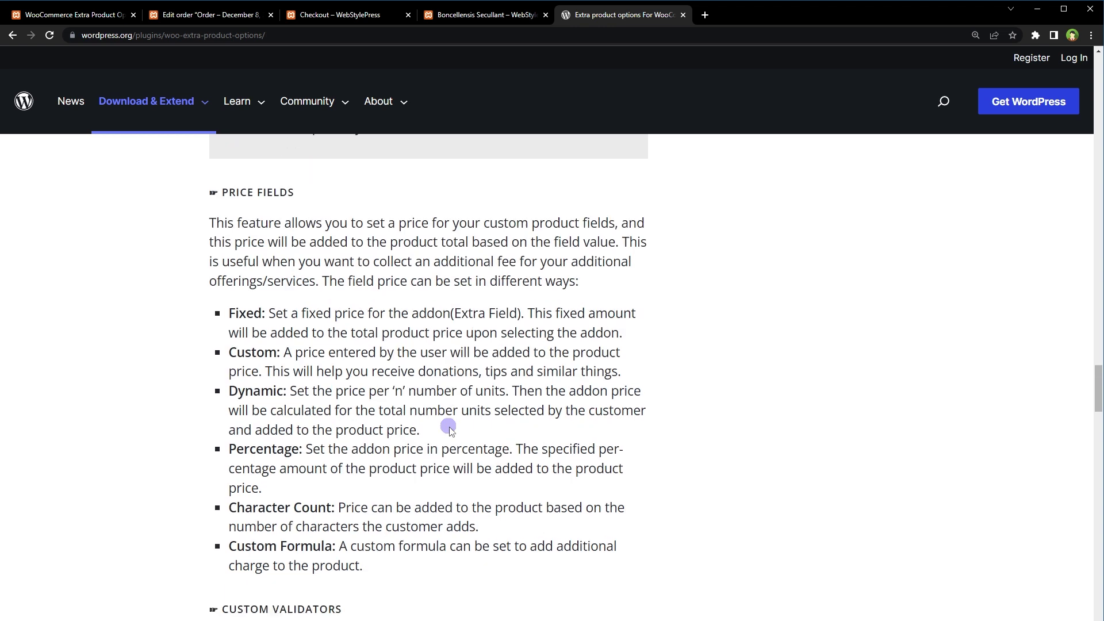
Mark price options Fixed, Custom, Dynamic, Percentage, Character Count and Custom Formula
{"action": "double_click", "coordinate": [249, 315]}
{"action": "double_click", "coordinate": [252, 349]}
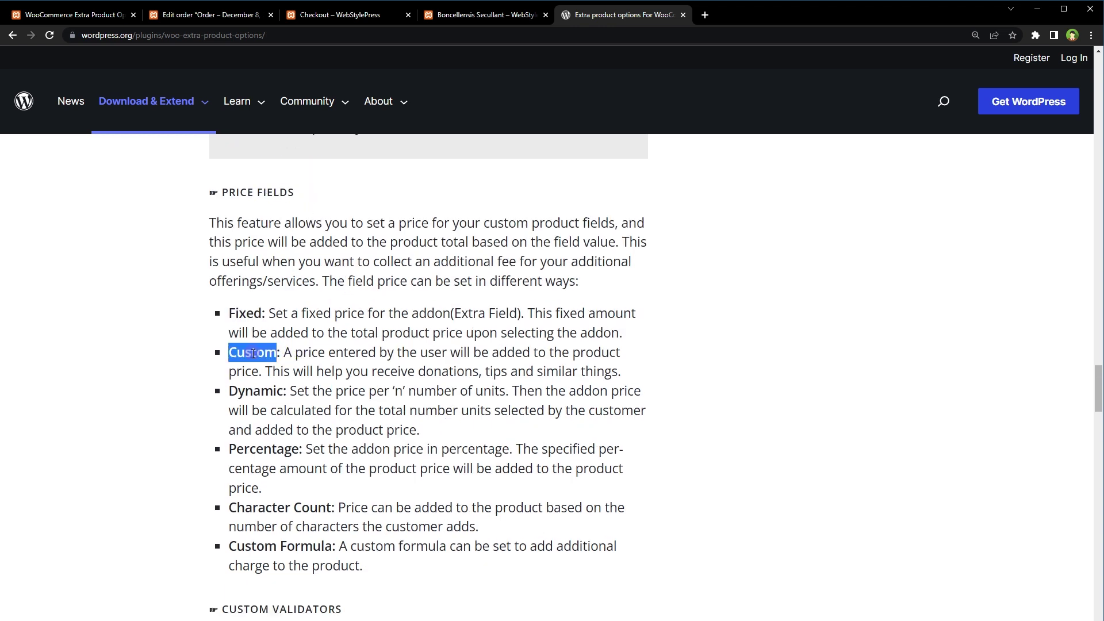
{"action": "double_click", "coordinate": [250, 391]}
{"action": "double_click", "coordinate": [248, 450]}
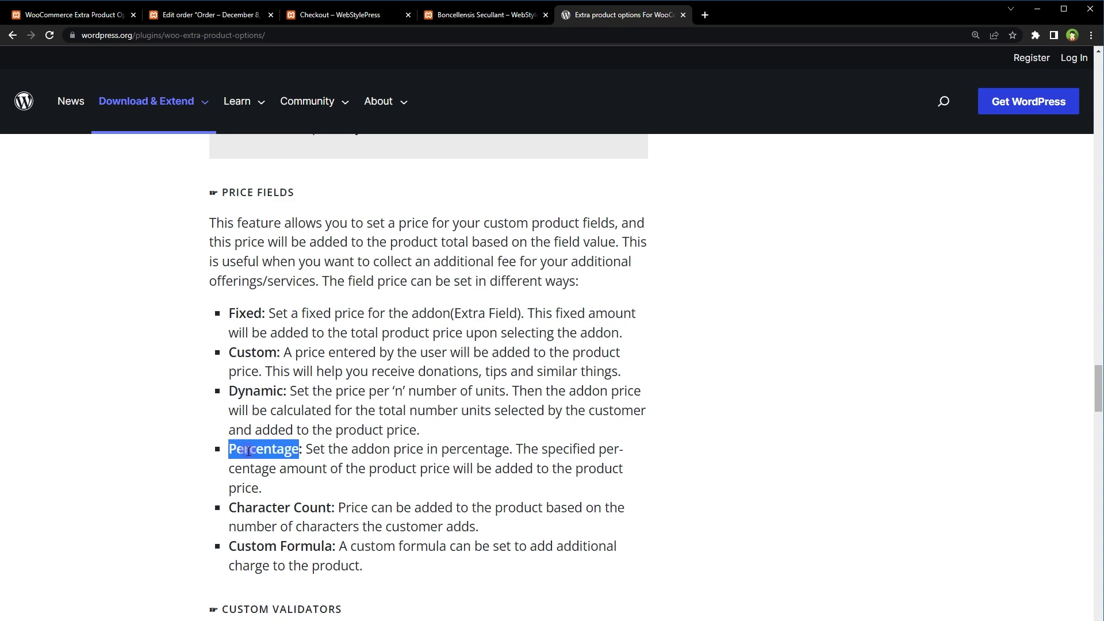
{"action": "left_click_drag", "start_coordinate": [228, 507], "coordinate": [361, 509]}
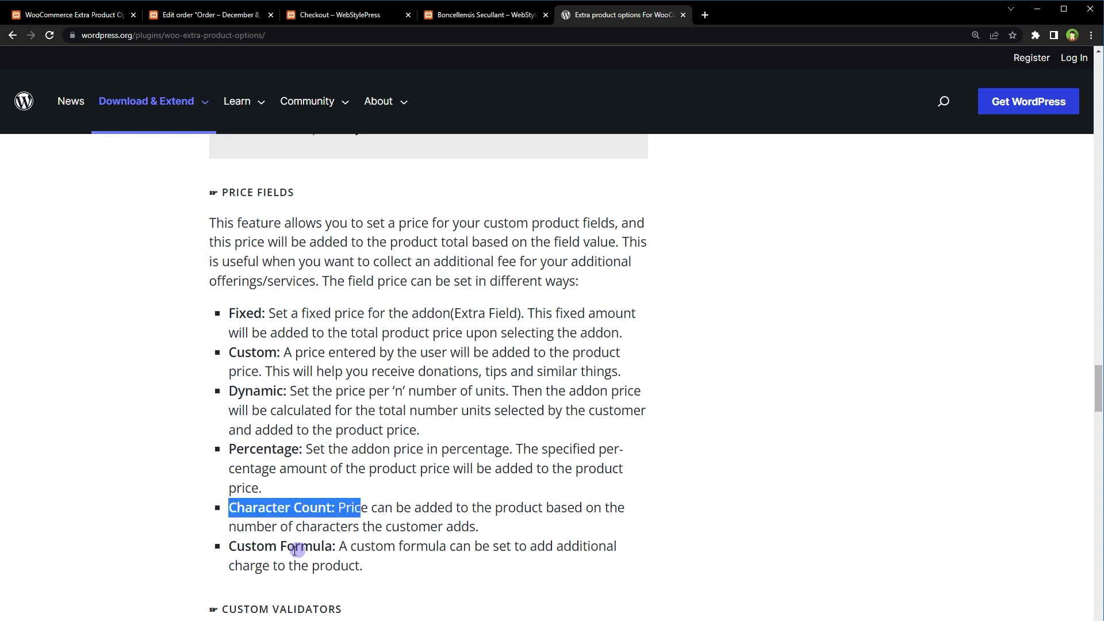
{"action": "left_click_drag", "start_coordinate": [236, 546], "coordinate": [321, 545]}
{"action": "scroll", "coordinate": [652, 488], "scroll_direction": "down", "scroll_amount": 3}
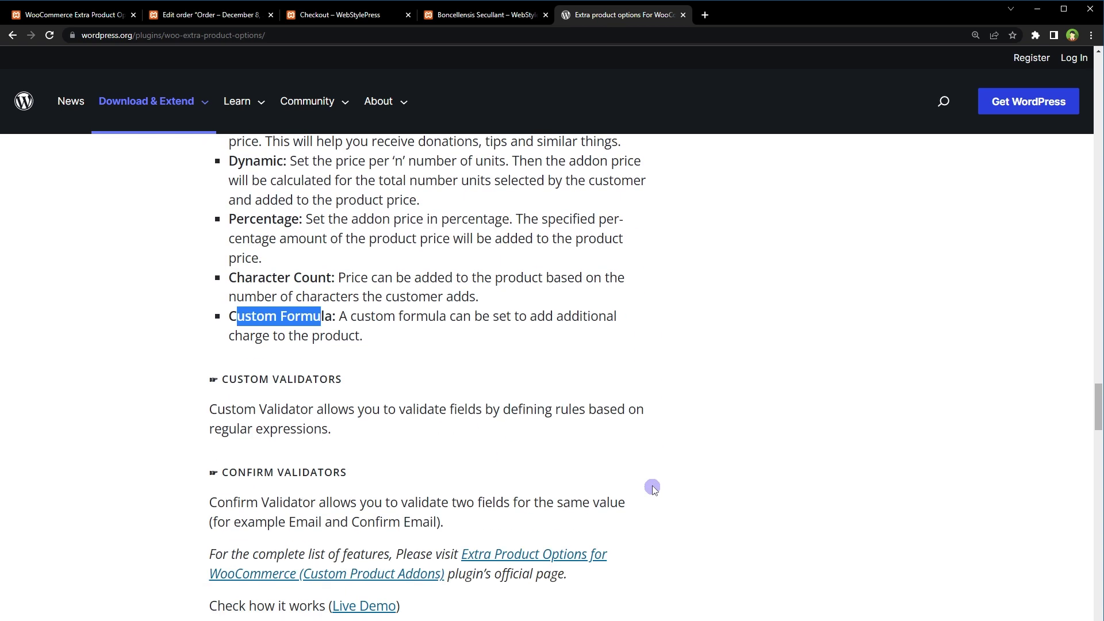
{"action": "scroll", "coordinate": [652, 489], "scroll_direction": "up", "scroll_amount": 3}
{"action": "key", "text": "ctrl+shift+Tab"}
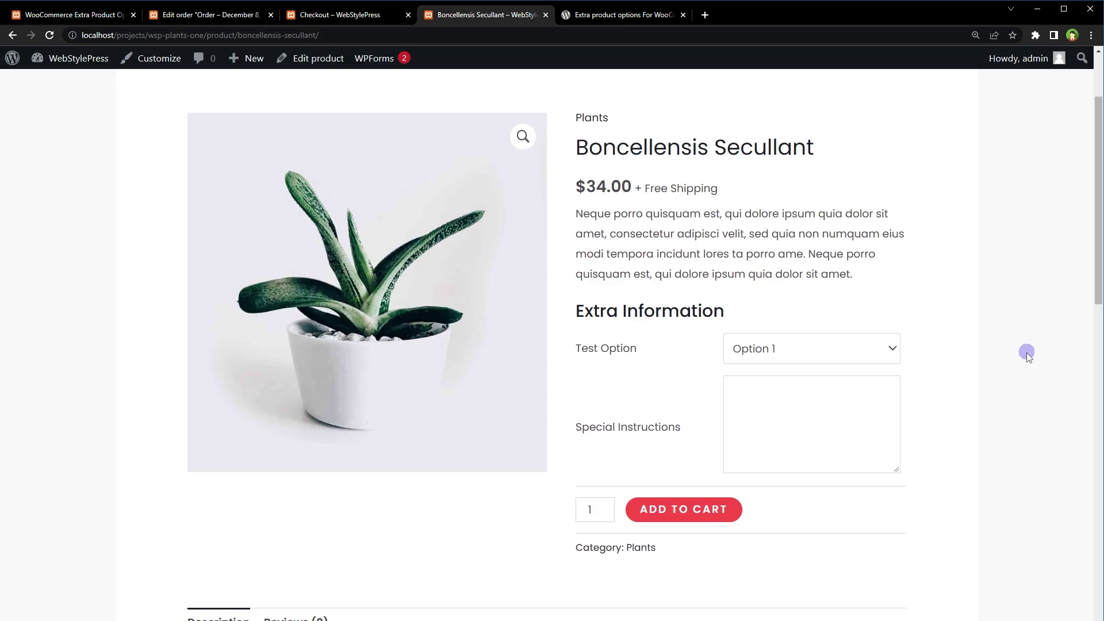